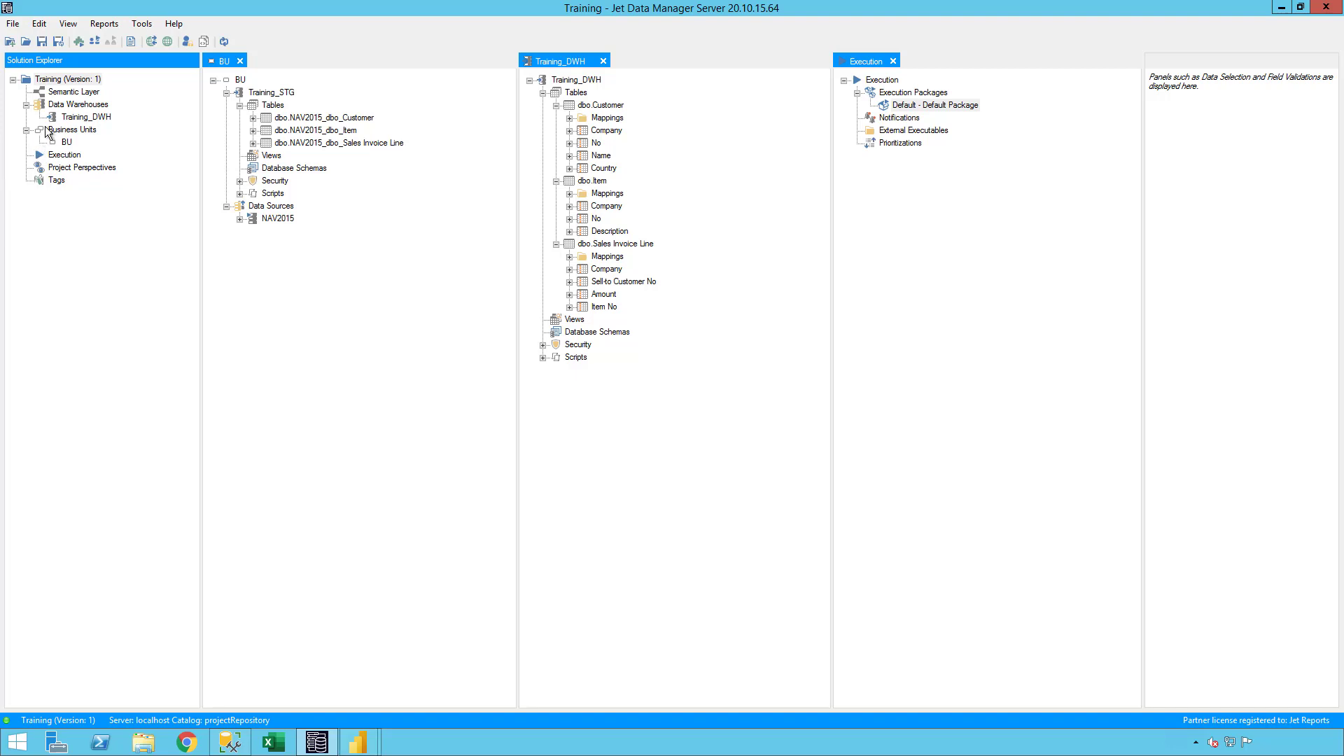
- Add a semantic model named Sales to the semantic layer and close the Execution view
{"action": "right_click", "coordinate": [73, 92]}
{"action": "left_click", "coordinate": [106, 118]}
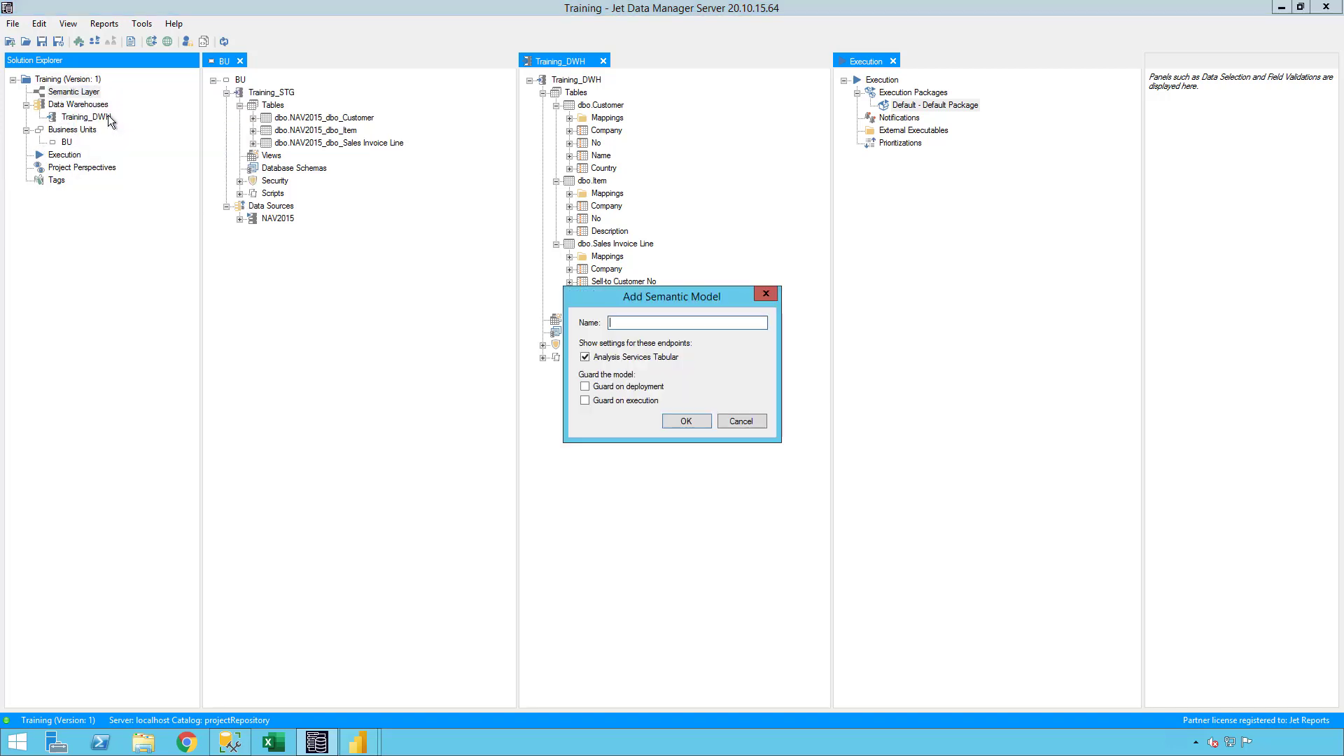
{"action": "type", "text": "Sales"}
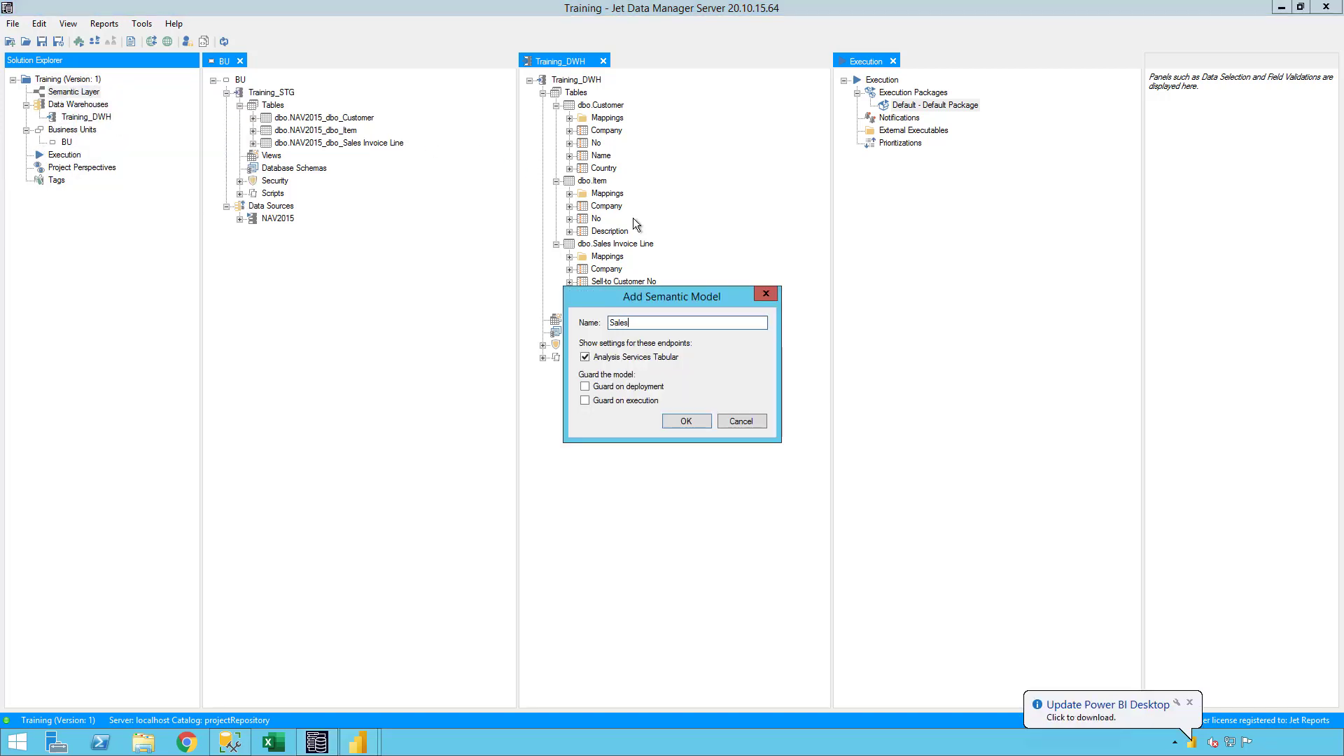
{"action": "key", "text": "Return"}
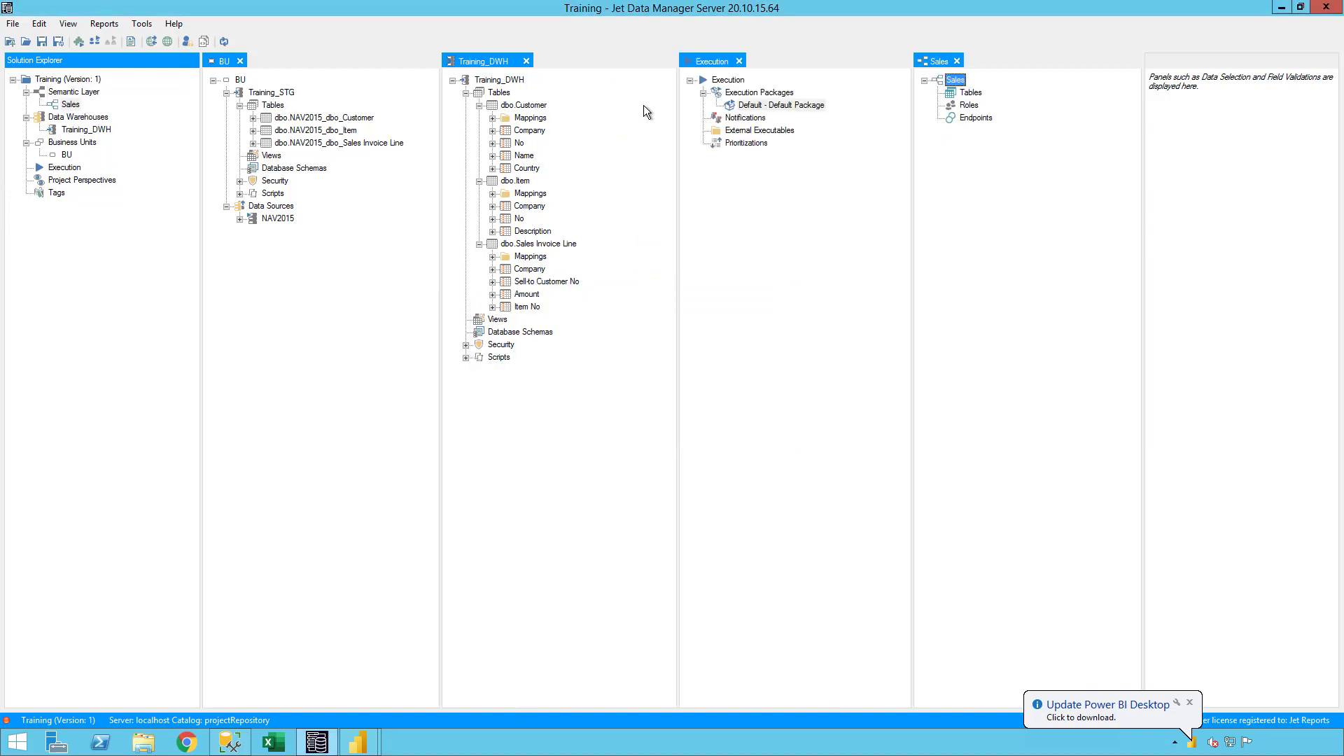
{"action": "left_click", "coordinate": [739, 62]}
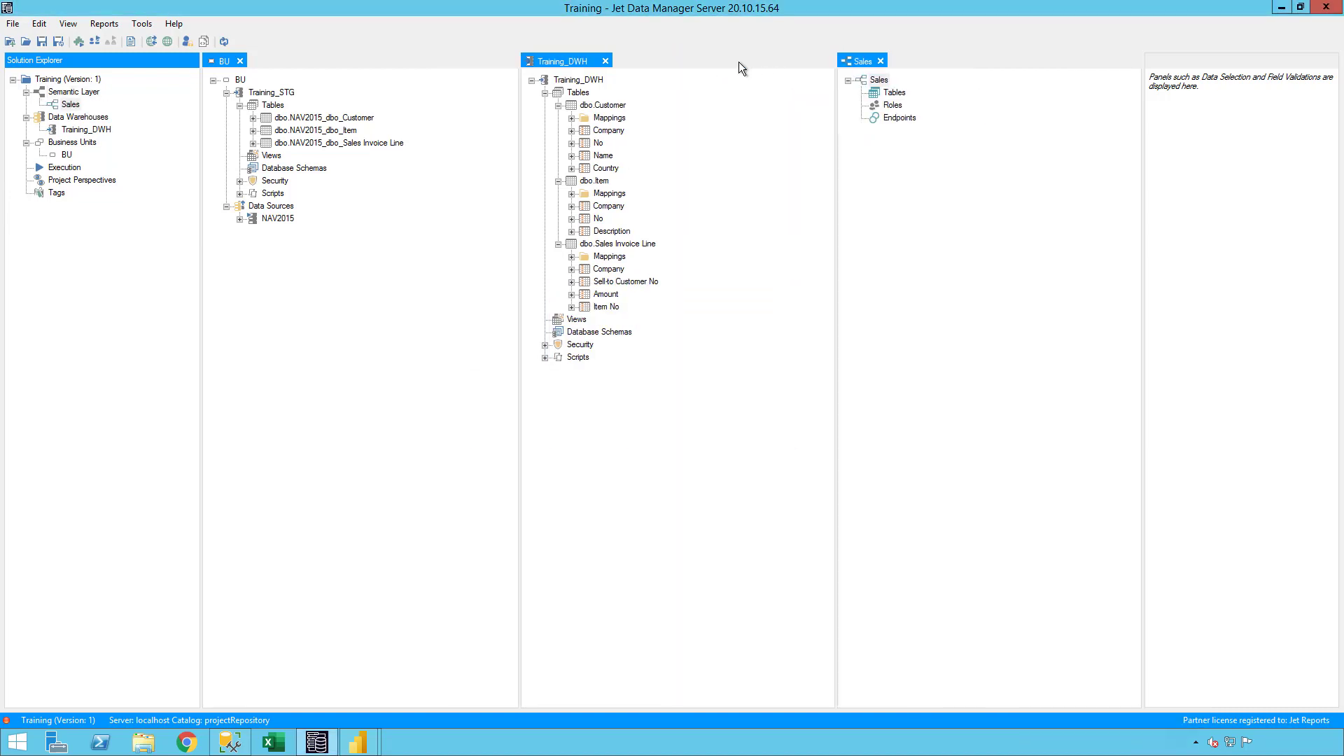
- Start a Customer semantic table from dbo.Customer in the Sales model with fields Company, Country, Name and No, hiding Company
{"action": "left_click", "coordinate": [558, 105]}
{"action": "left_click_drag", "start_coordinate": [595, 105], "coordinate": [883, 92]}
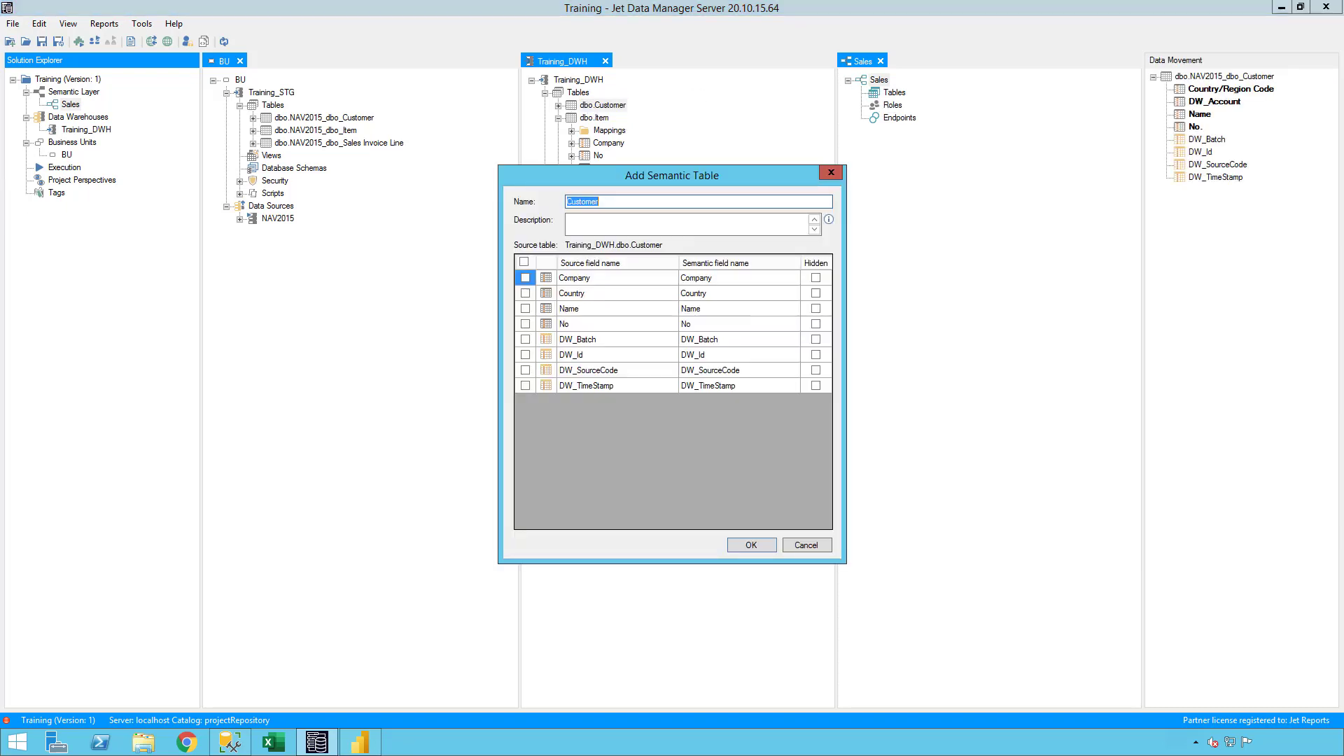
{"action": "left_click", "coordinate": [525, 278]}
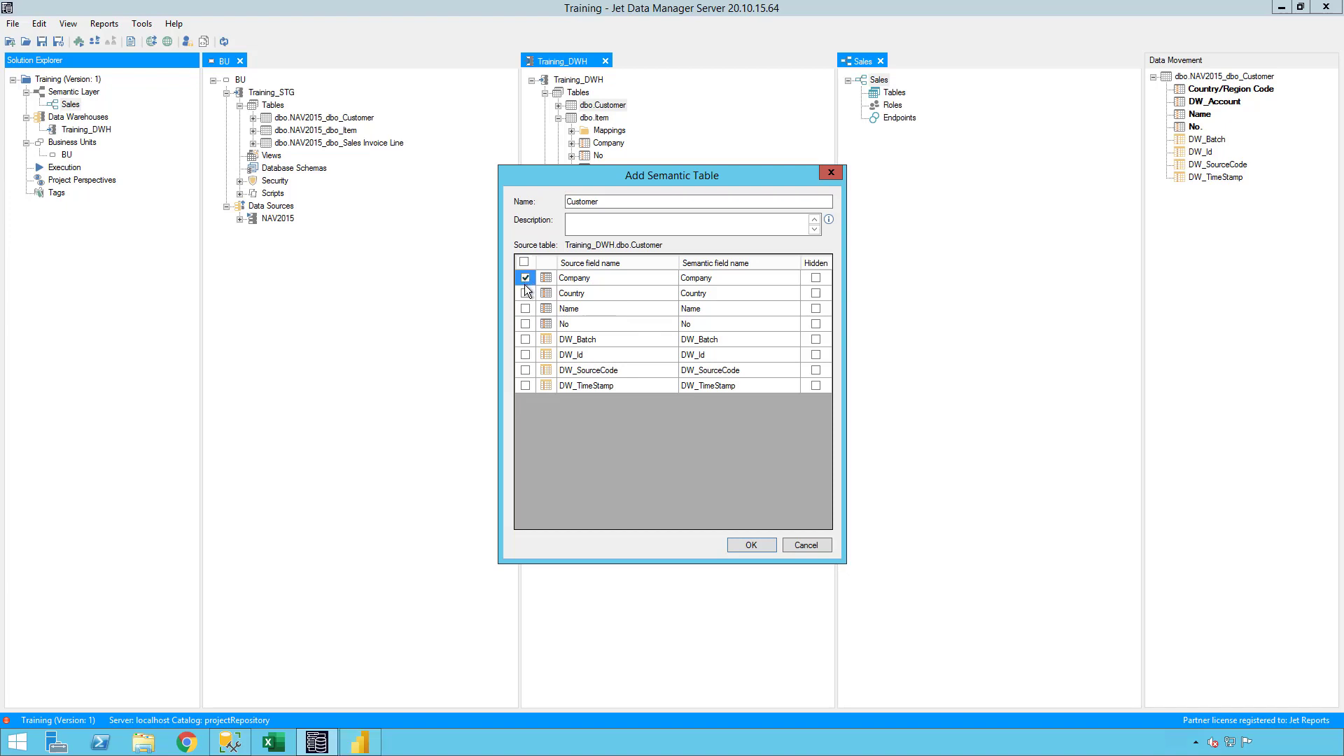
{"action": "left_click", "coordinate": [525, 293]}
{"action": "left_click", "coordinate": [815, 277]}
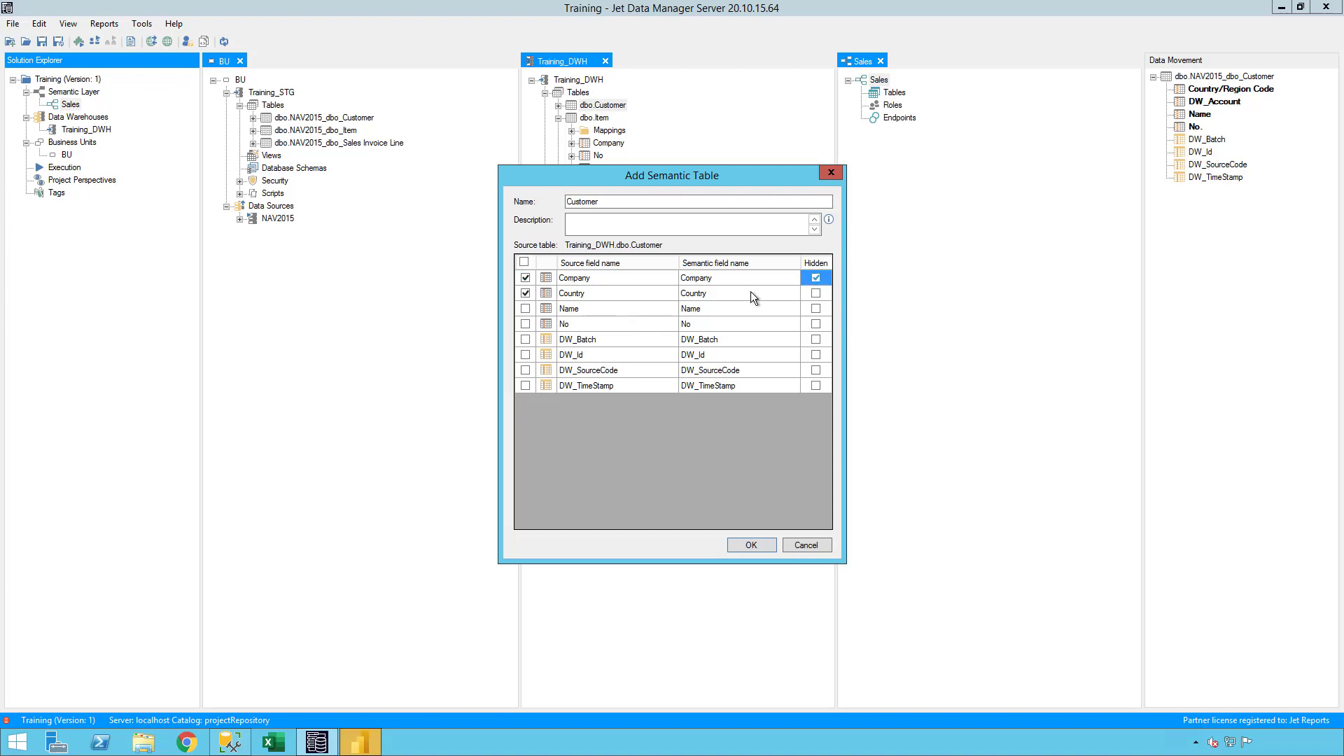
{"action": "left_click", "coordinate": [525, 309]}
{"action": "left_click", "coordinate": [526, 324]}
- Rename the semantic fields No to Customer No and Name to Customer Name, and add the Customer table
{"action": "left_click", "coordinate": [697, 325]}
{"action": "type", "text": "Customer"}
{"action": "key", "text": "Up"}
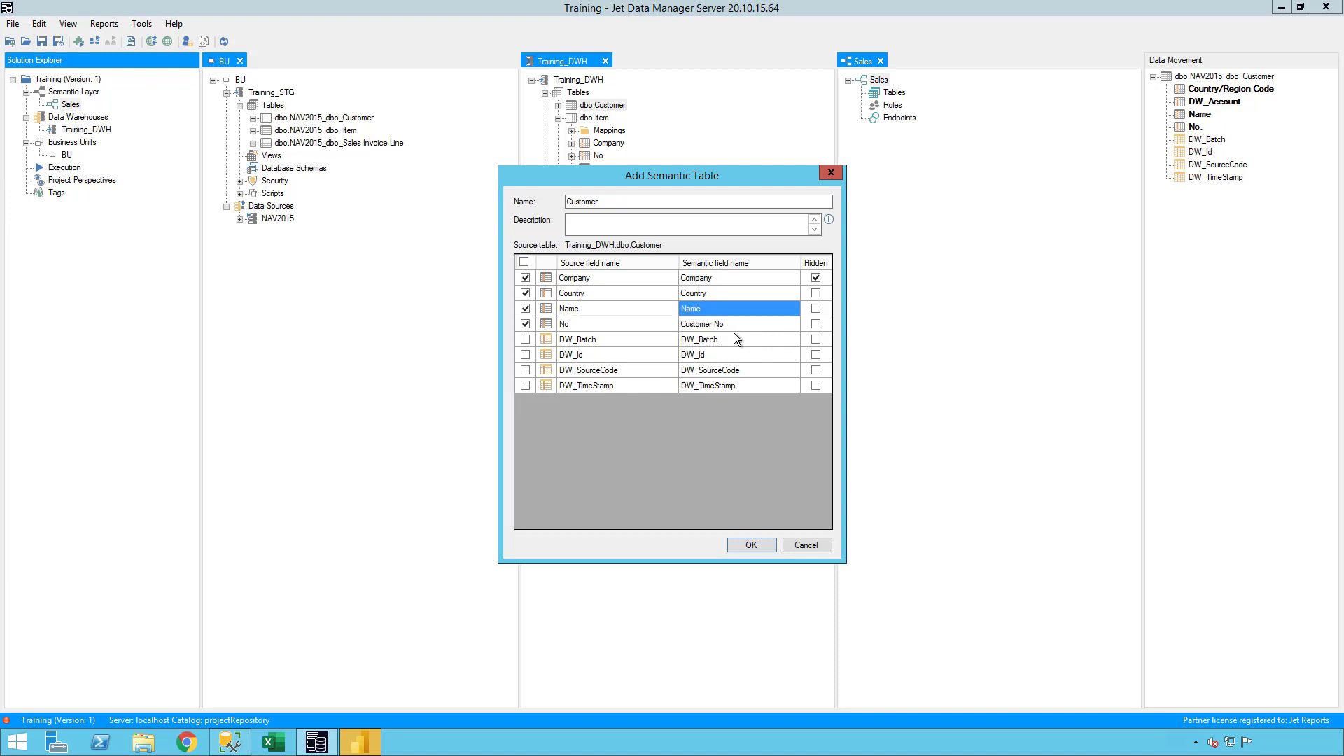
{"action": "key", "text": "Home"}
{"action": "type", "text": "Customer"}
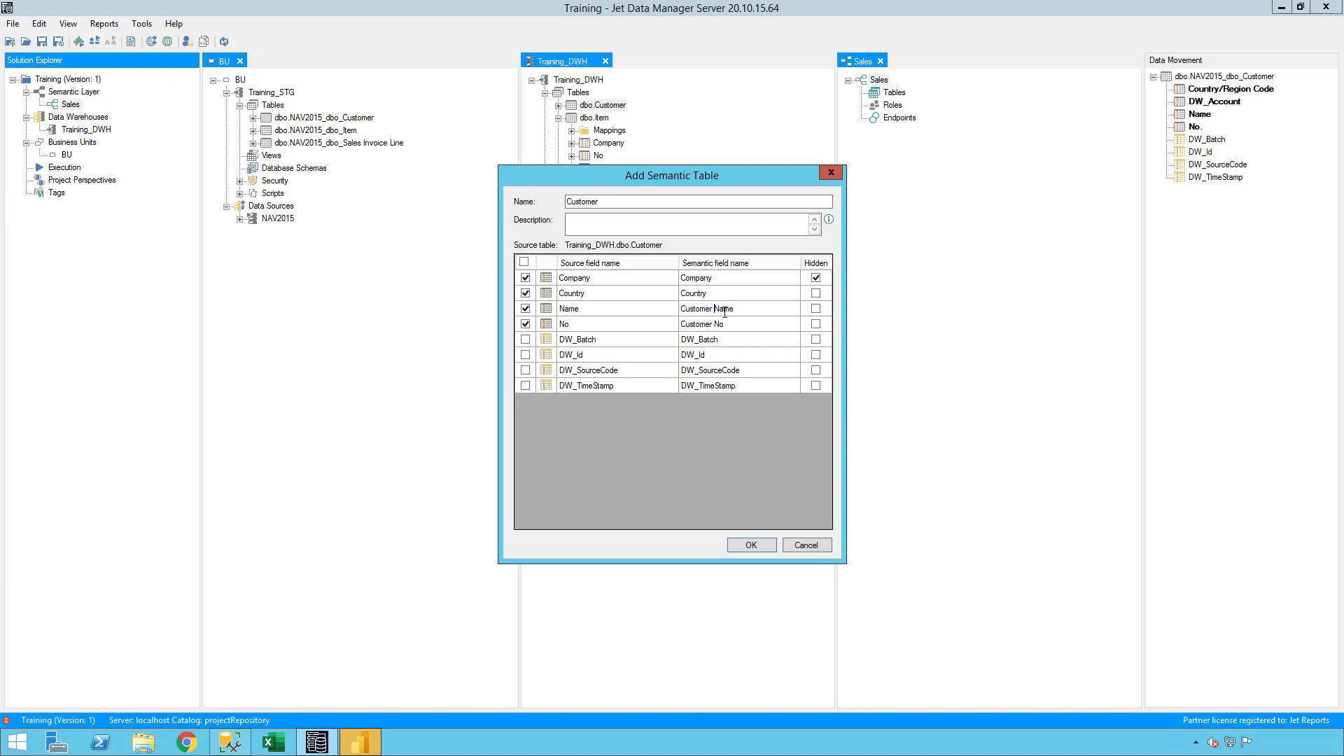
{"action": "left_click", "coordinate": [723, 309]}
{"action": "left_click", "coordinate": [760, 549]}
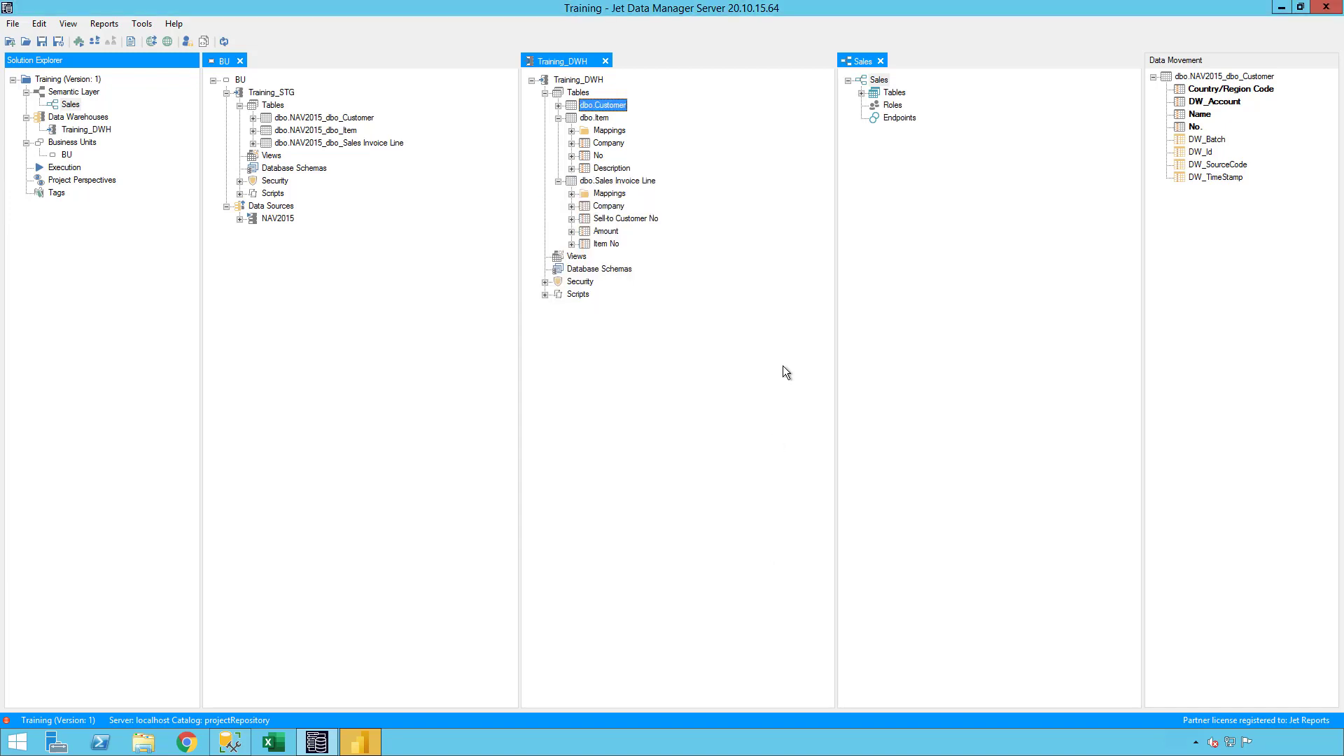
- Start an Item semantic table from dbo.Item in the Sales model with fields Company, Description and No, hiding Company
{"action": "left_click_drag", "start_coordinate": [602, 119], "coordinate": [893, 98]}
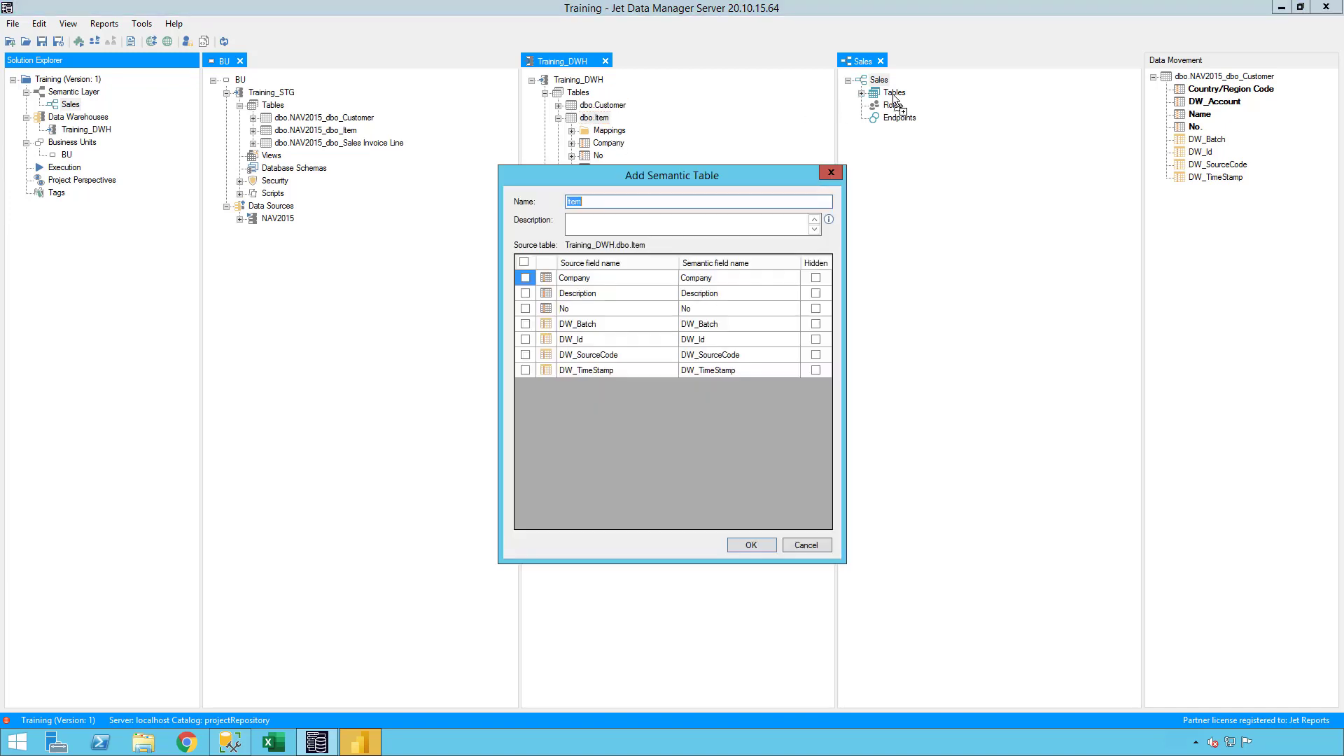
{"action": "left_click", "coordinate": [525, 278]}
{"action": "left_click", "coordinate": [525, 294]}
{"action": "left_click", "coordinate": [525, 308]}
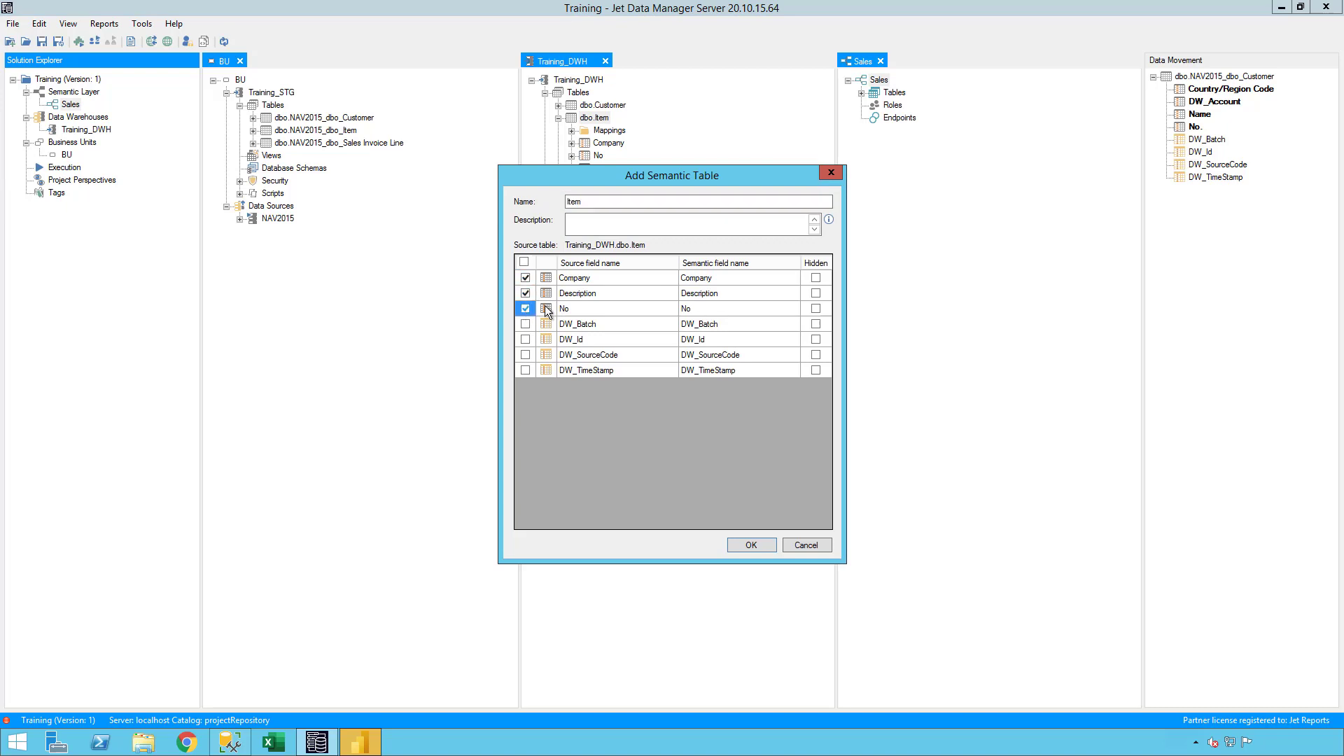
{"action": "left_click", "coordinate": [815, 278]}
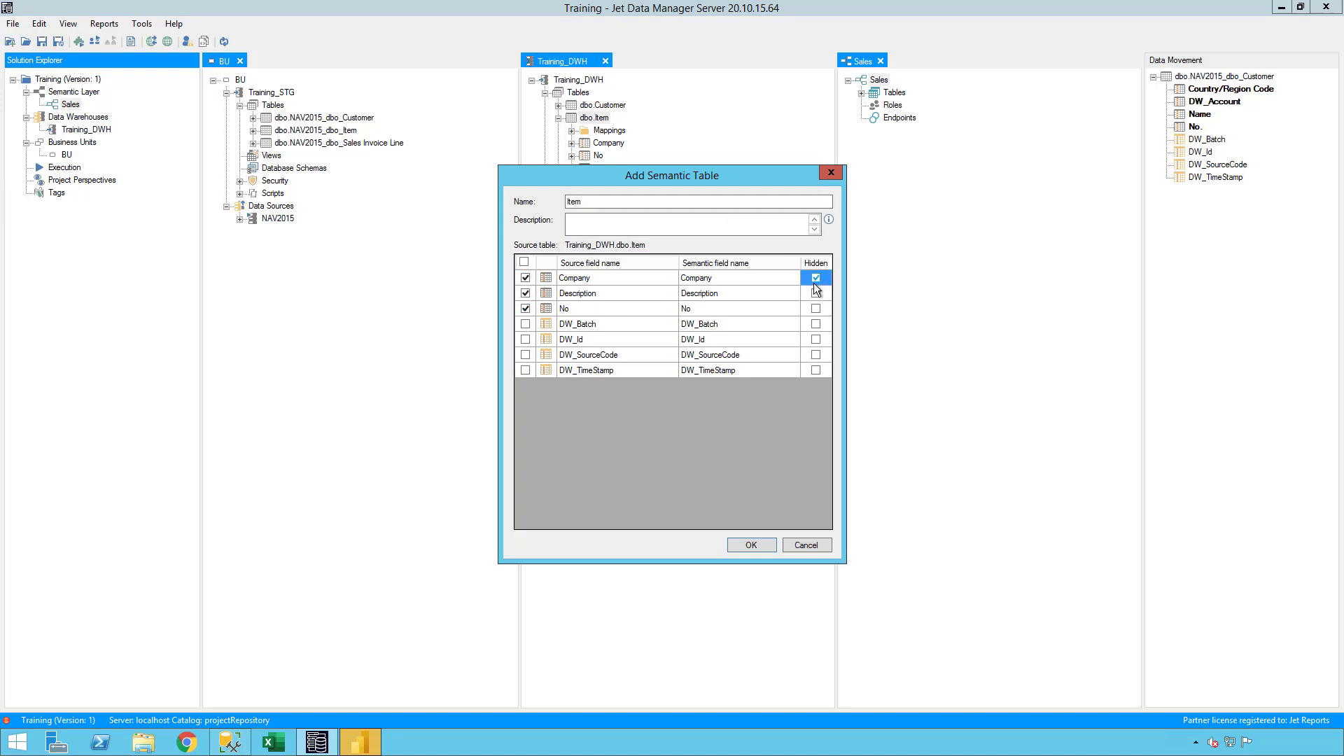
- Rename the semantic fields to Item Description and Item No, and add the Item table with no relation to Customer
{"action": "left_click", "coordinate": [687, 297]}
{"action": "key", "text": "Home"}
{"action": "type", "text": "Item"}
{"action": "key", "text": "Return"}
{"action": "key", "text": "F2"}
{"action": "key", "text": "Home"}
{"action": "type", "text": "Item"}
{"action": "left_click", "coordinate": [732, 294]}
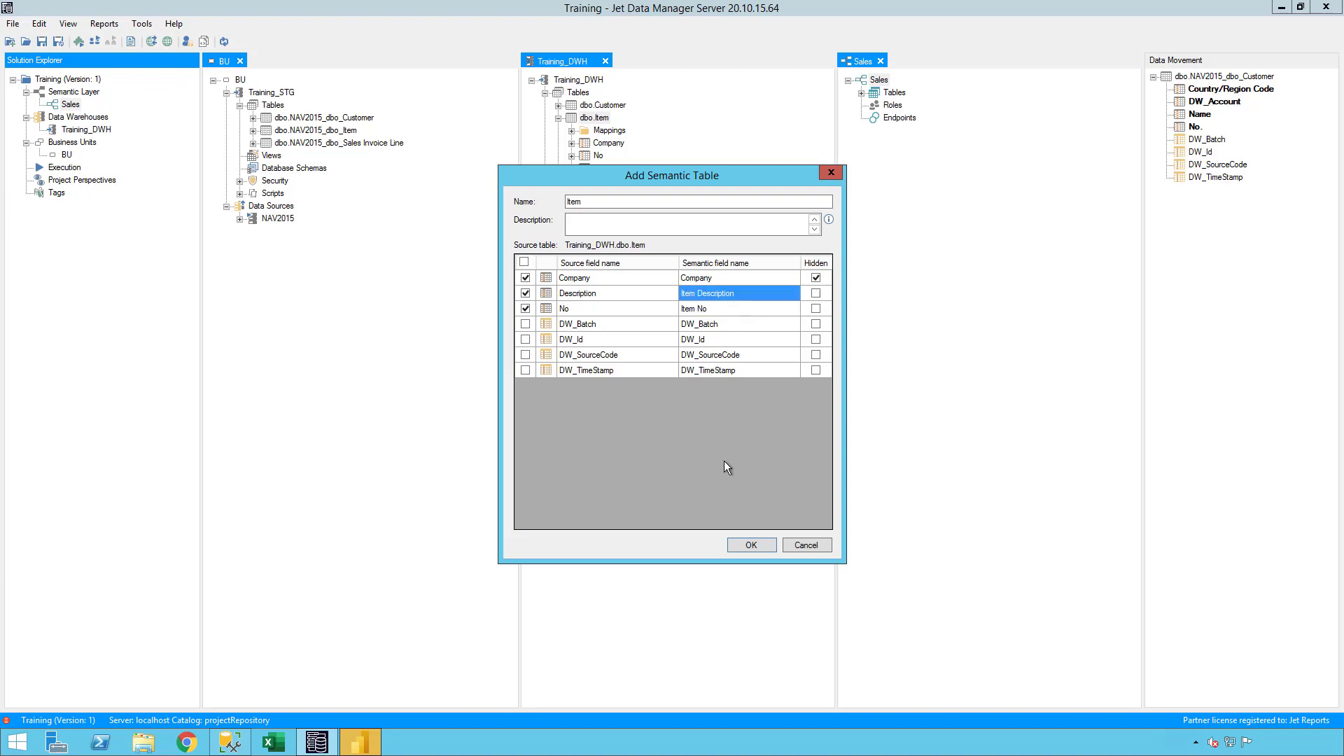
{"action": "left_click", "coordinate": [747, 545]}
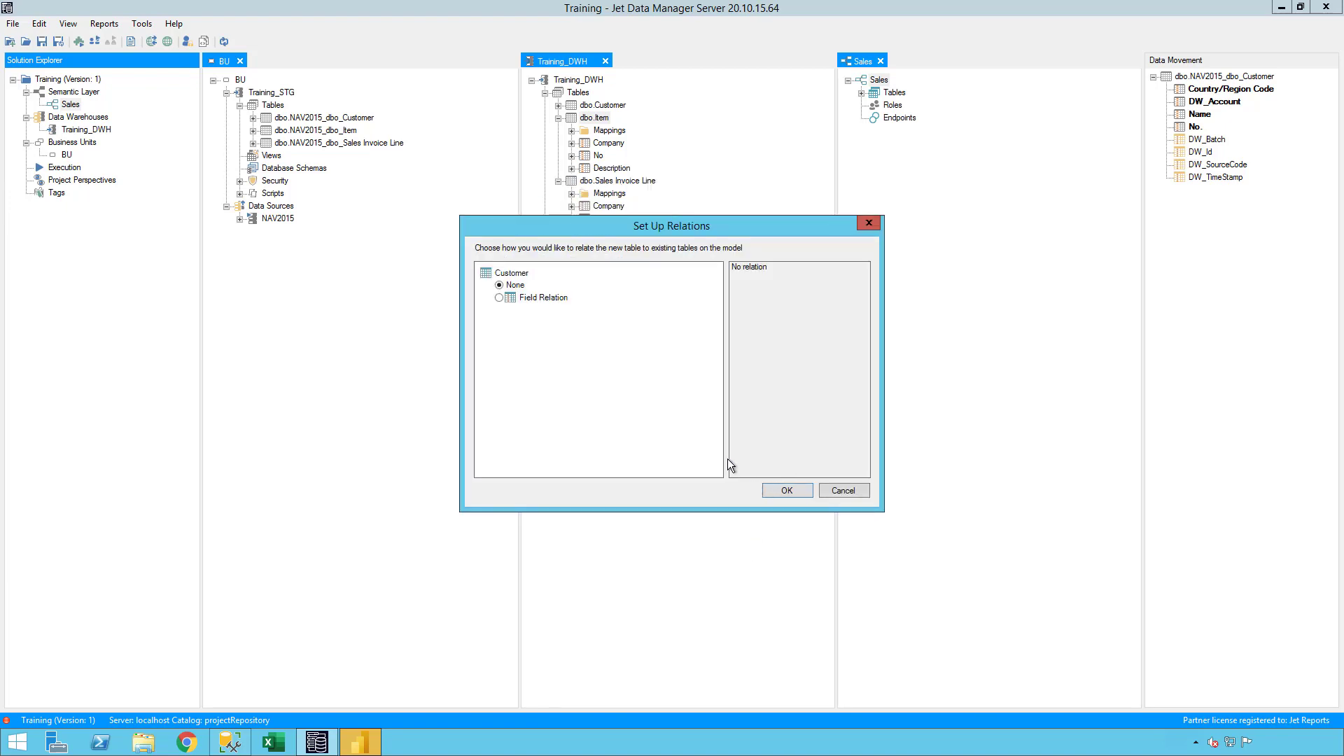
{"action": "left_click", "coordinate": [777, 492]}
- Add the Sales Invoice Line semantic table with Amount, Company, Item No and Sell-to Customer No, all hidden, accepting the default relation setup
{"action": "left_click_drag", "start_coordinate": [614, 183], "coordinate": [894, 93]}
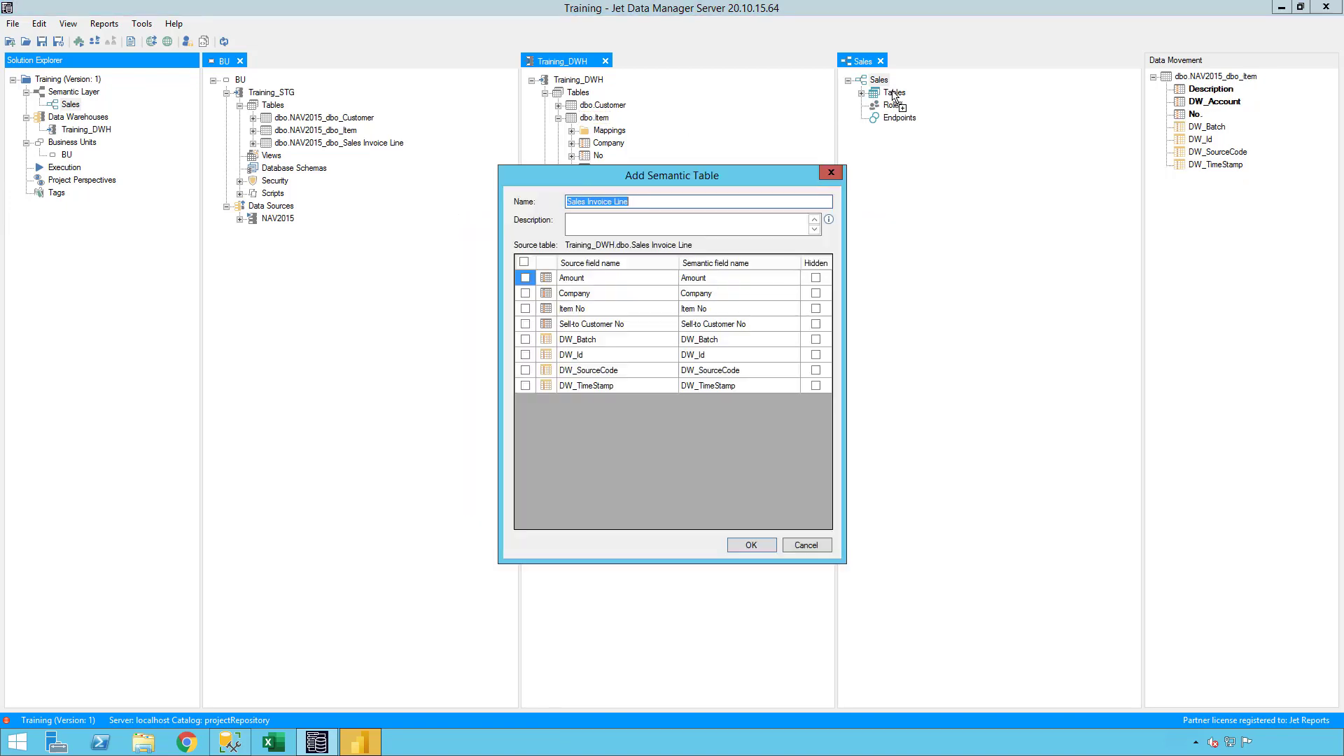
{"action": "left_click", "coordinate": [525, 278]}
{"action": "left_click", "coordinate": [525, 294]}
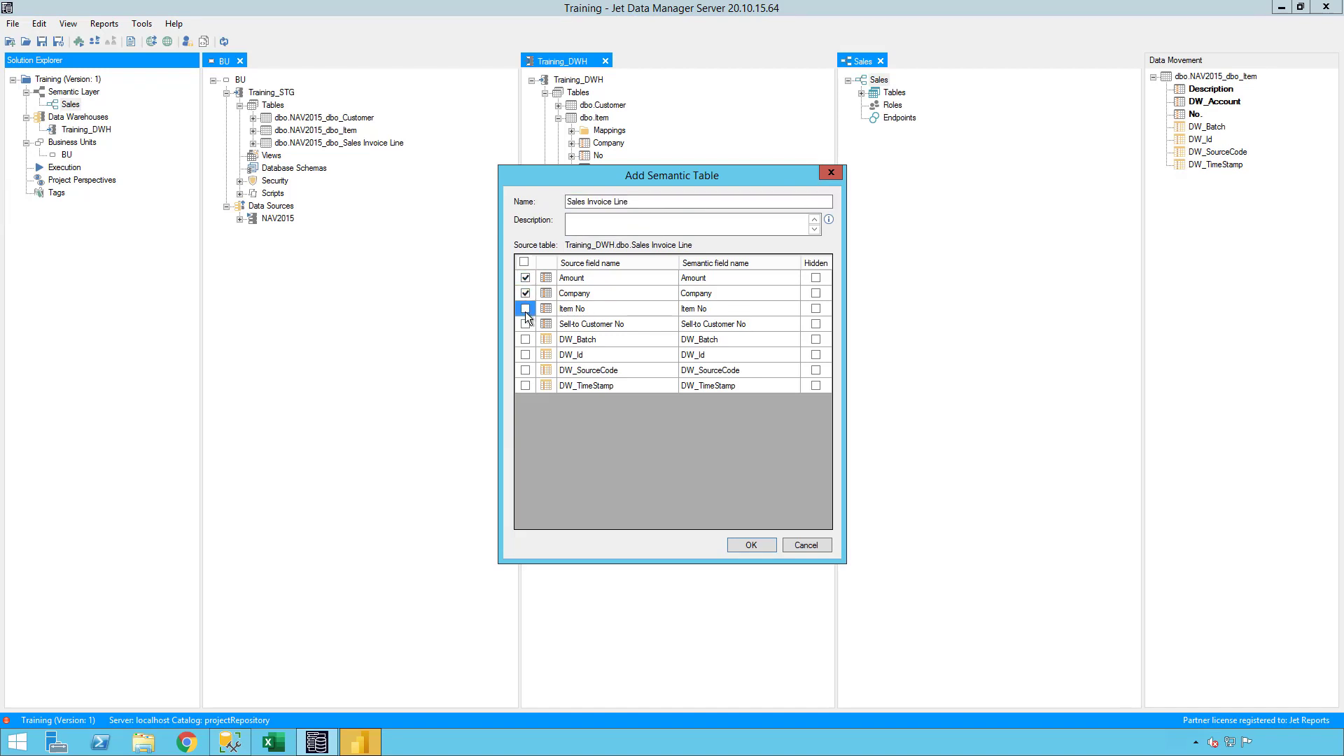
{"action": "left_click", "coordinate": [525, 308]}
{"action": "left_click", "coordinate": [525, 324]}
{"action": "left_click", "coordinate": [815, 278]}
{"action": "left_click", "coordinate": [733, 545]}
{"action": "left_click", "coordinate": [787, 490]}
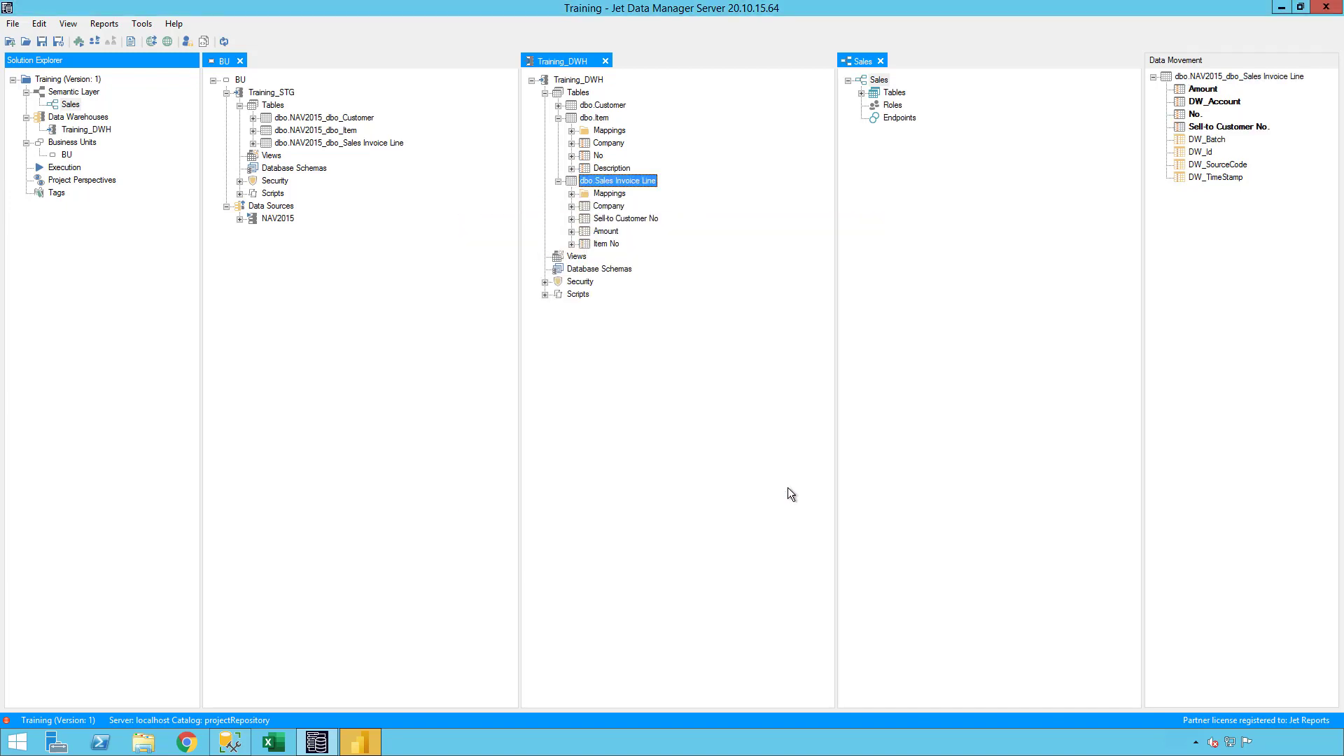
- Expand the Sales model's tables and define a measure named Sales on the invoice line Amount, with type Sum and data type Decimal
{"action": "left_click", "coordinate": [862, 94]}
{"action": "left_click", "coordinate": [875, 105]}
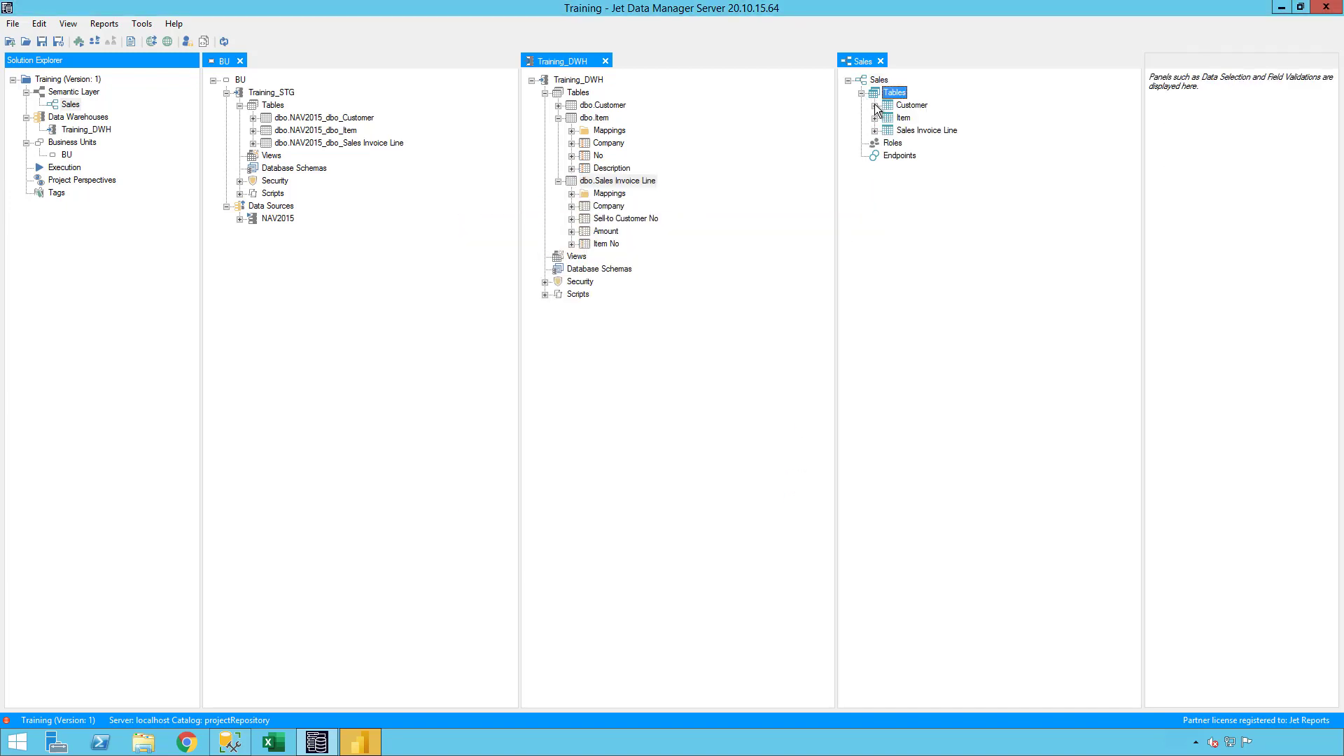
{"action": "left_click", "coordinate": [875, 181]}
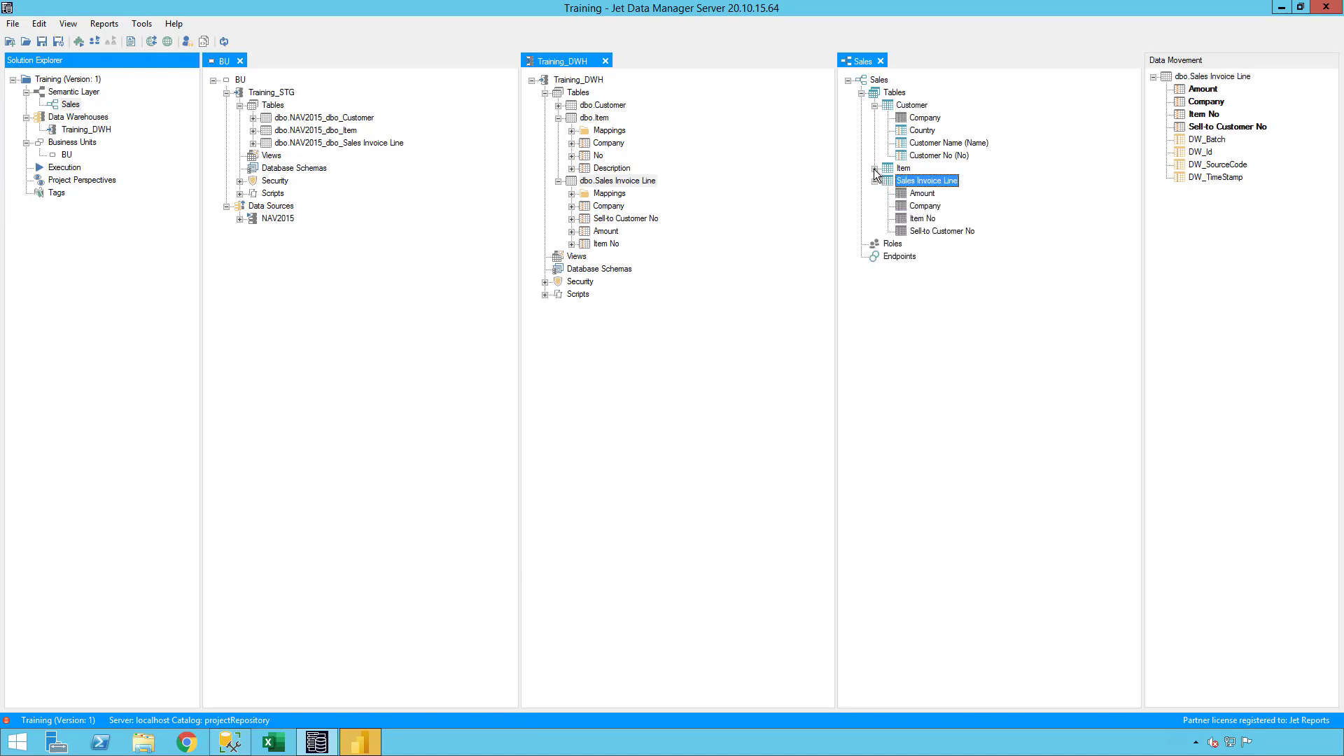
{"action": "left_click", "coordinate": [874, 168]}
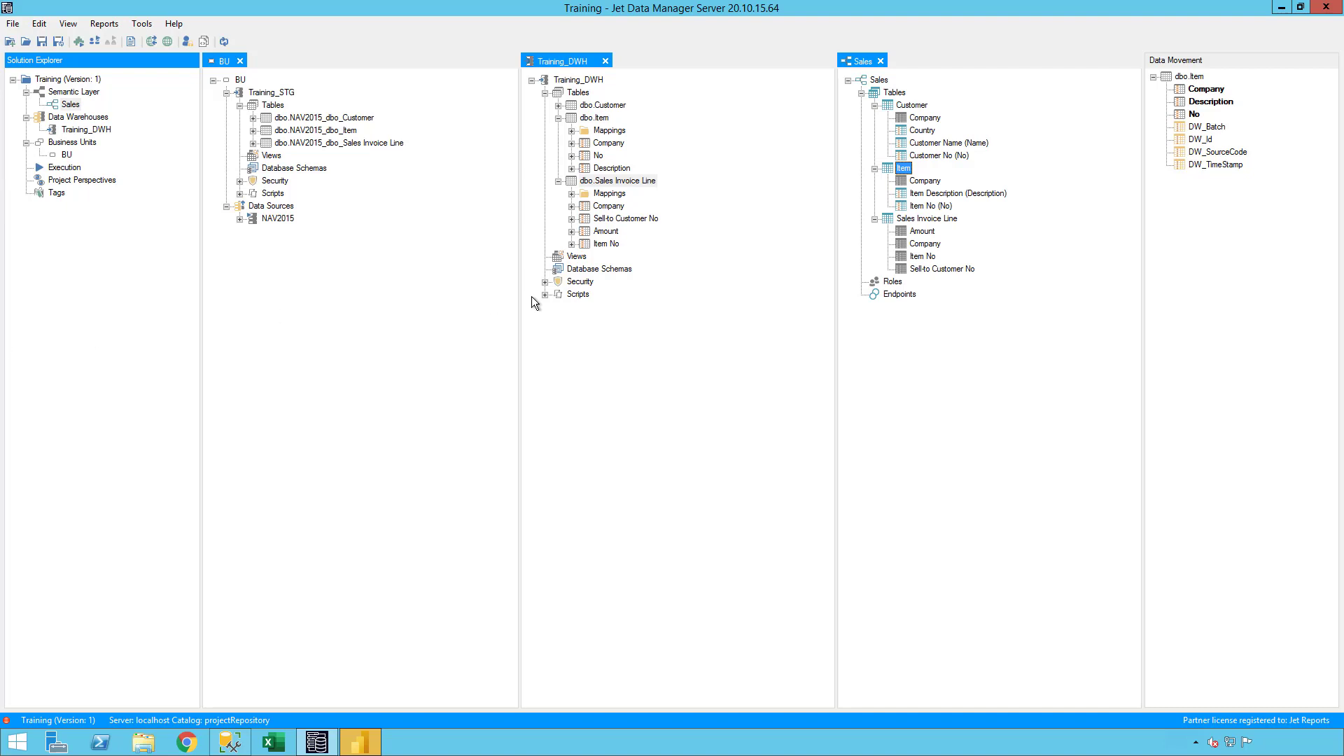
{"action": "right_click", "coordinate": [922, 232]}
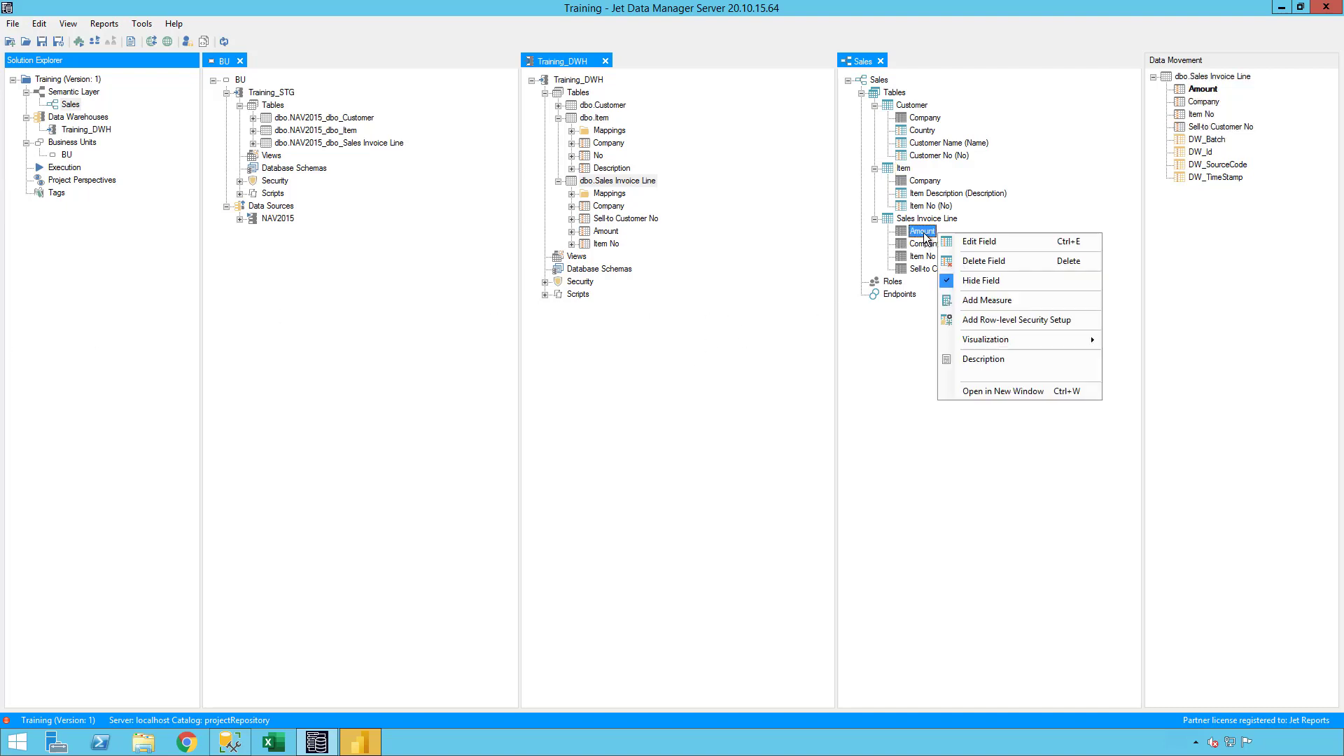
{"action": "left_click", "coordinate": [988, 300]}
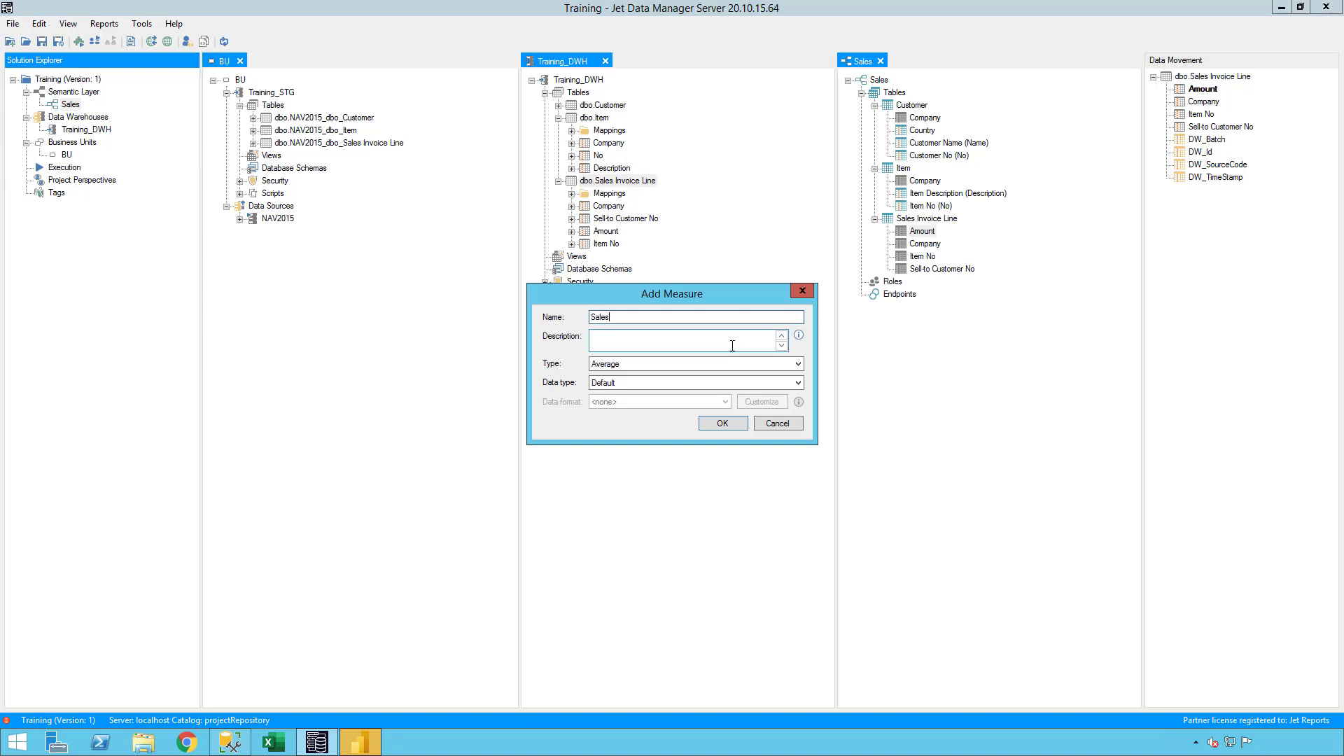
{"action": "left_click", "coordinate": [632, 361]}
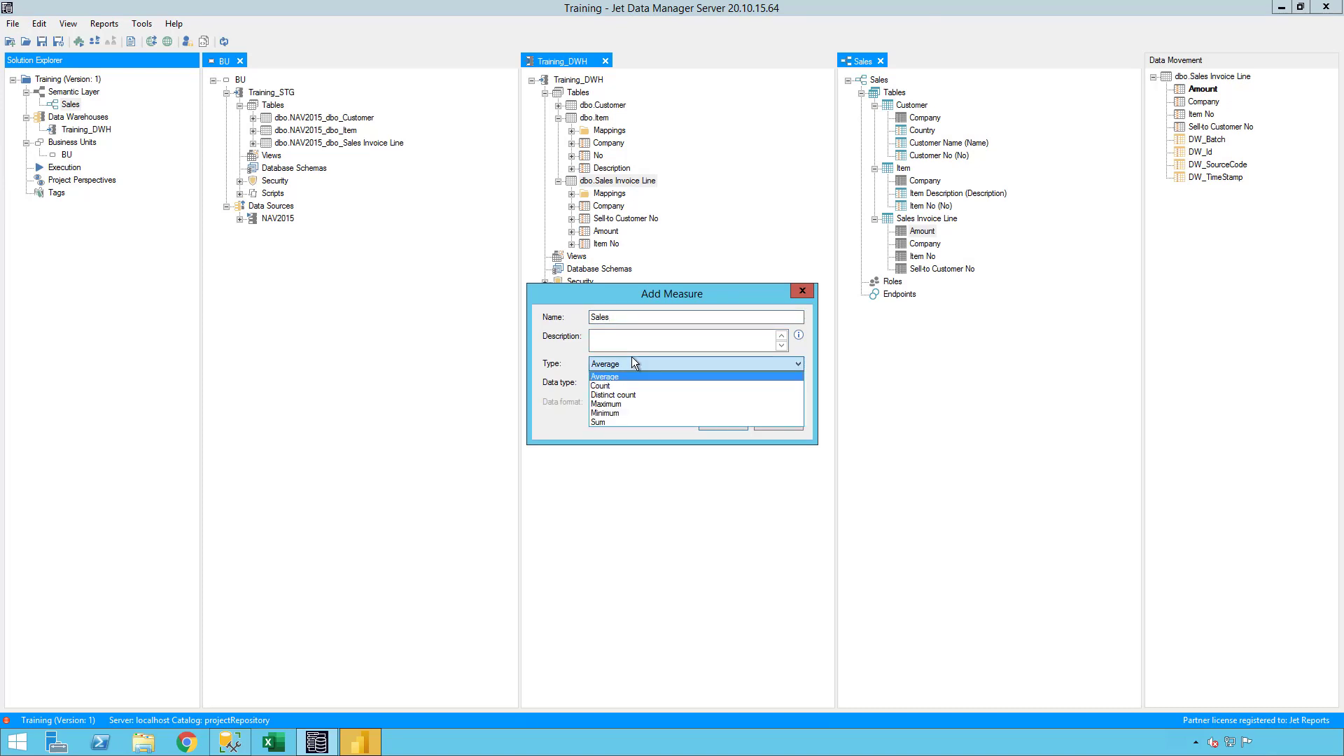
{"action": "left_click", "coordinate": [631, 422]}
{"action": "left_click", "coordinate": [631, 385]}
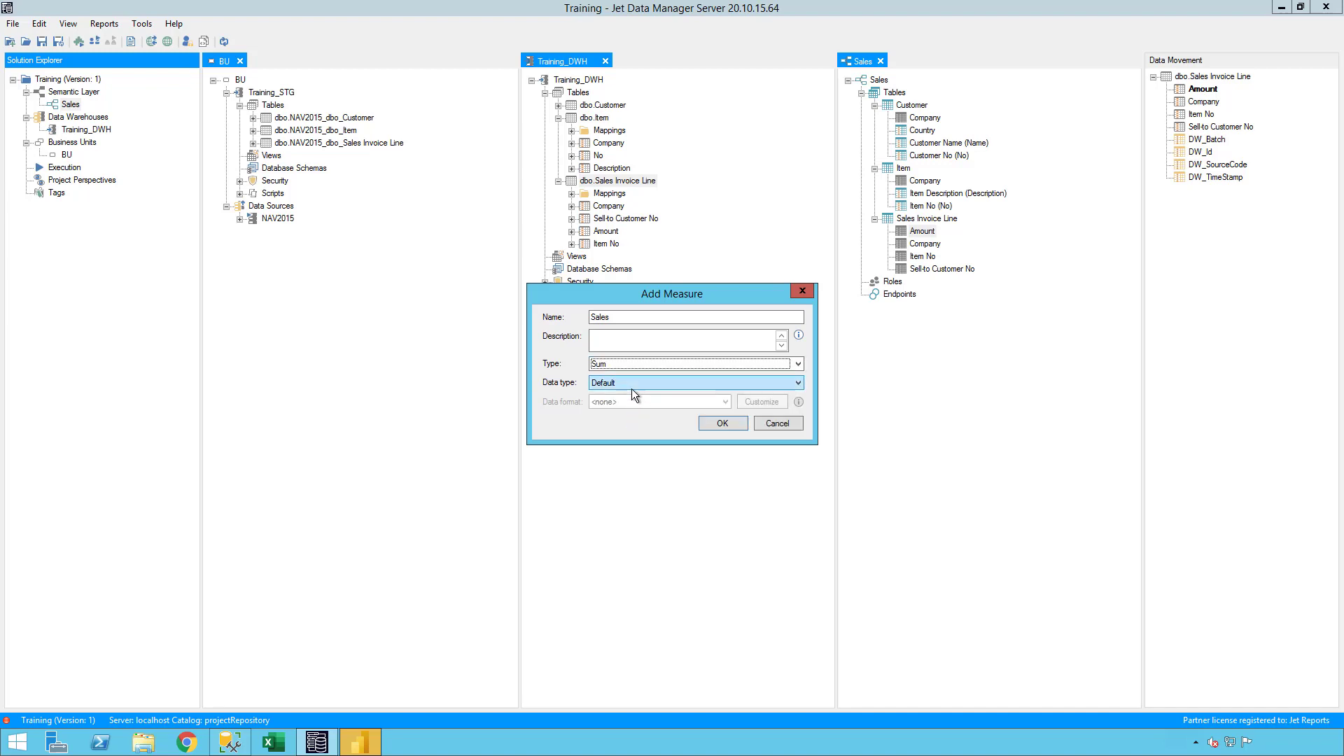
{"action": "left_click", "coordinate": [626, 424]}
{"action": "left_click", "coordinate": [641, 403]}
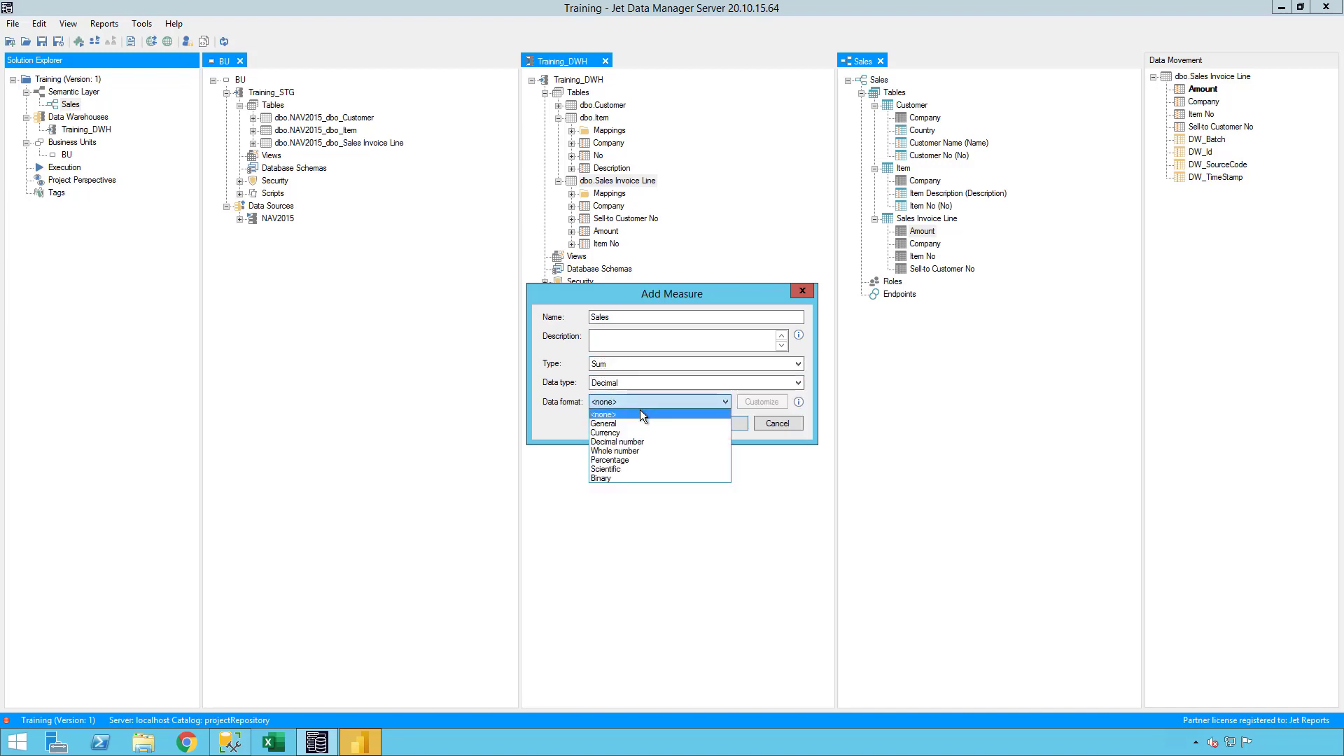
{"action": "left_click", "coordinate": [637, 442]}
{"action": "left_click", "coordinate": [755, 402]}
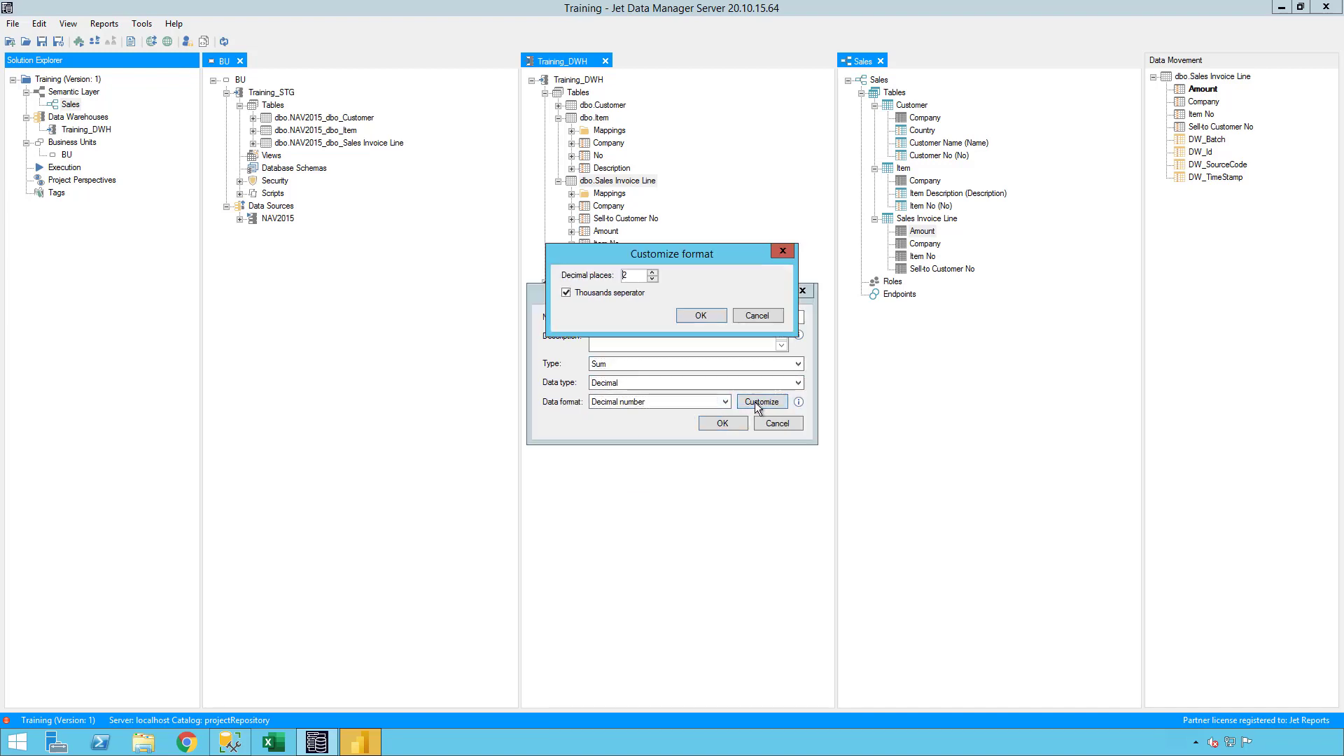
{"action": "left_click", "coordinate": [754, 315]}
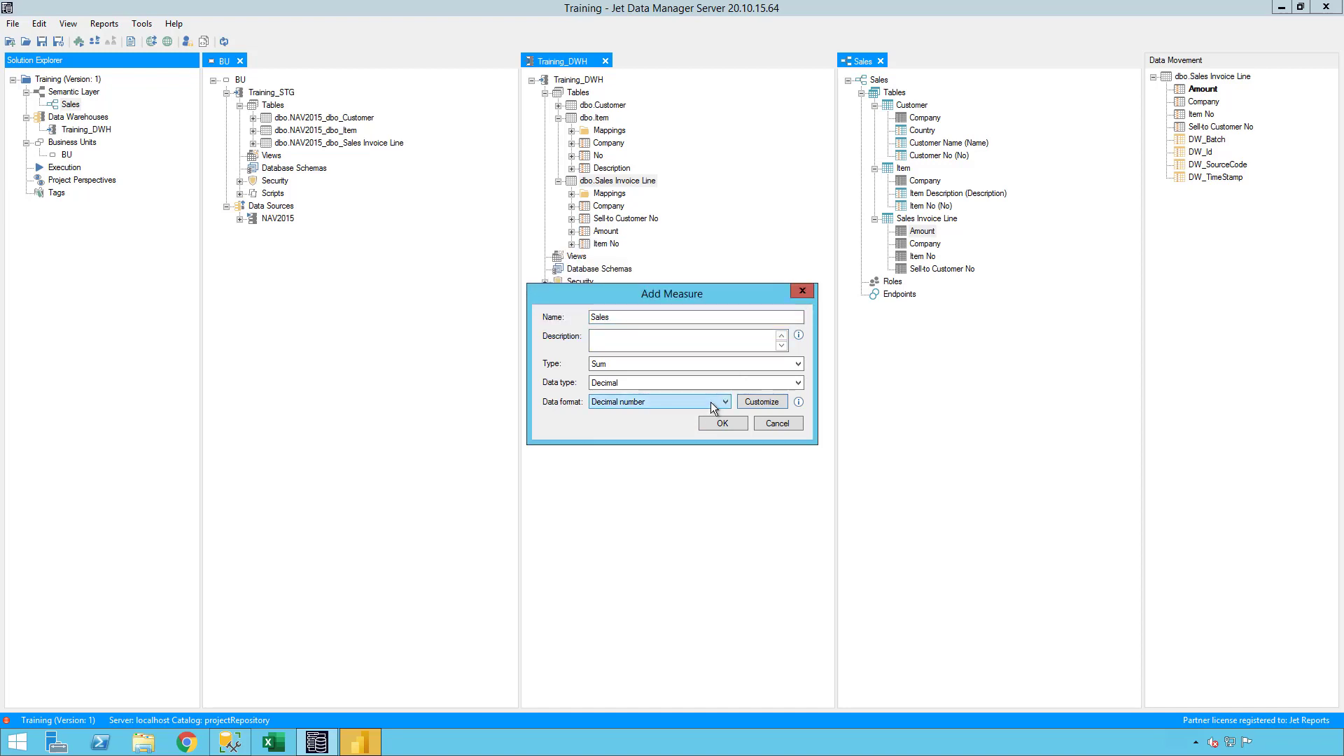
- Set the Sales measure's data format to Whole number, add it, and expand the table's measures
{"action": "left_click", "coordinate": [712, 402]}
{"action": "left_click", "coordinate": [621, 451]}
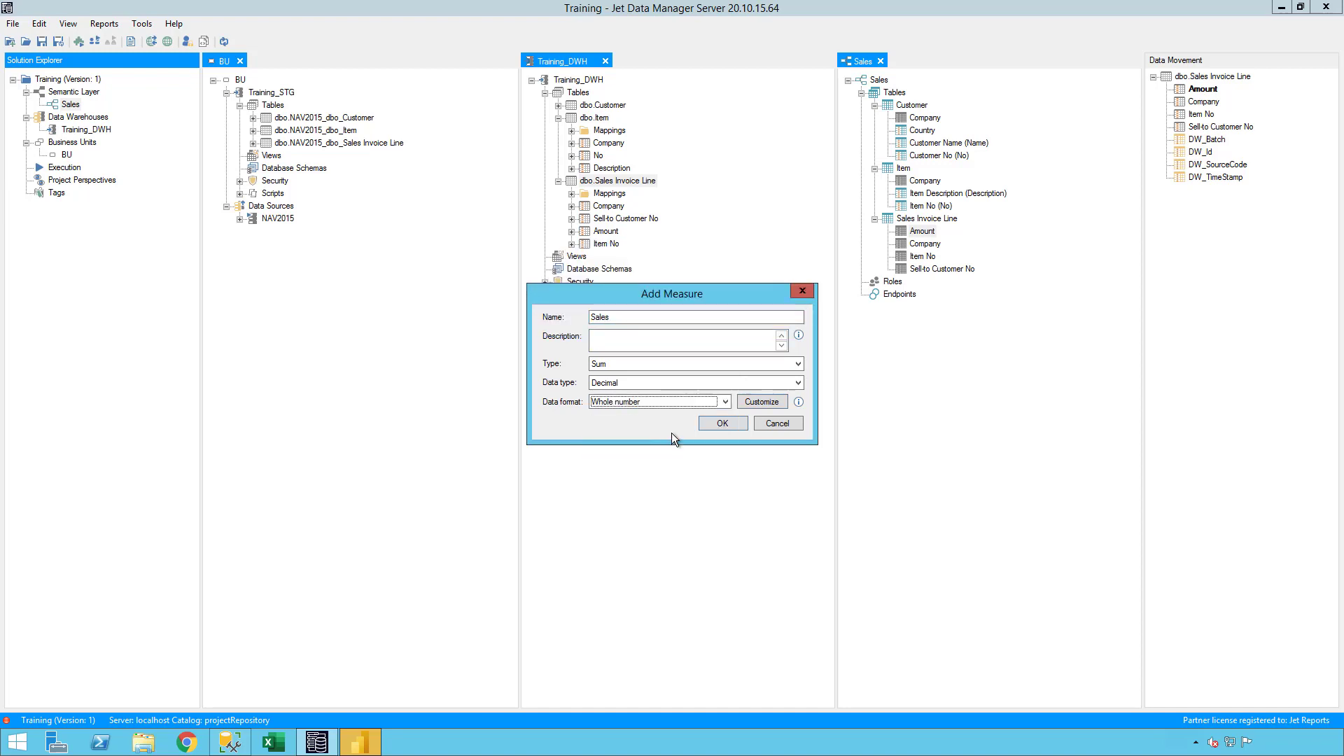
{"action": "left_click", "coordinate": [721, 423]}
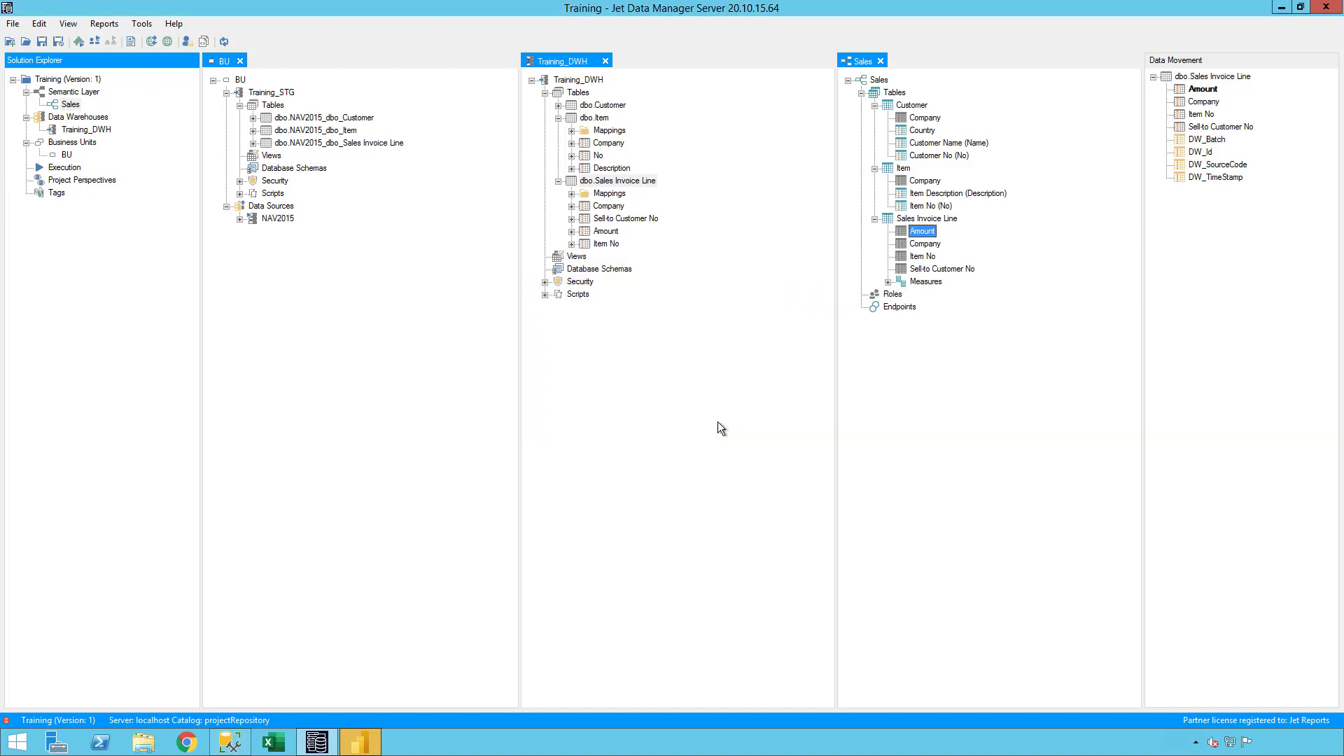
{"action": "double_click", "coordinate": [901, 282]}
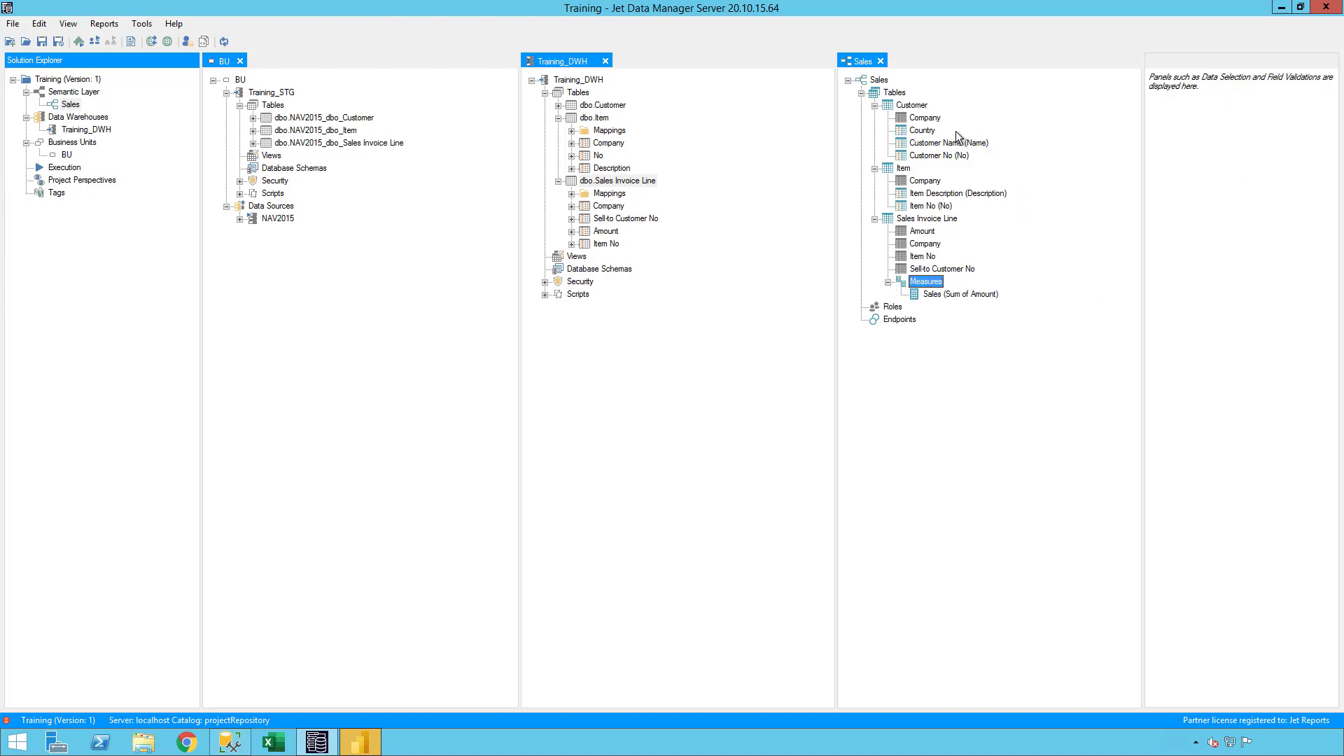
- Relate Customer to Sales Invoice Line on Company as Many to One, and add Customer No with Sell-to Customer No to that relation
{"action": "left_click_drag", "start_coordinate": [924, 119], "coordinate": [922, 245]}
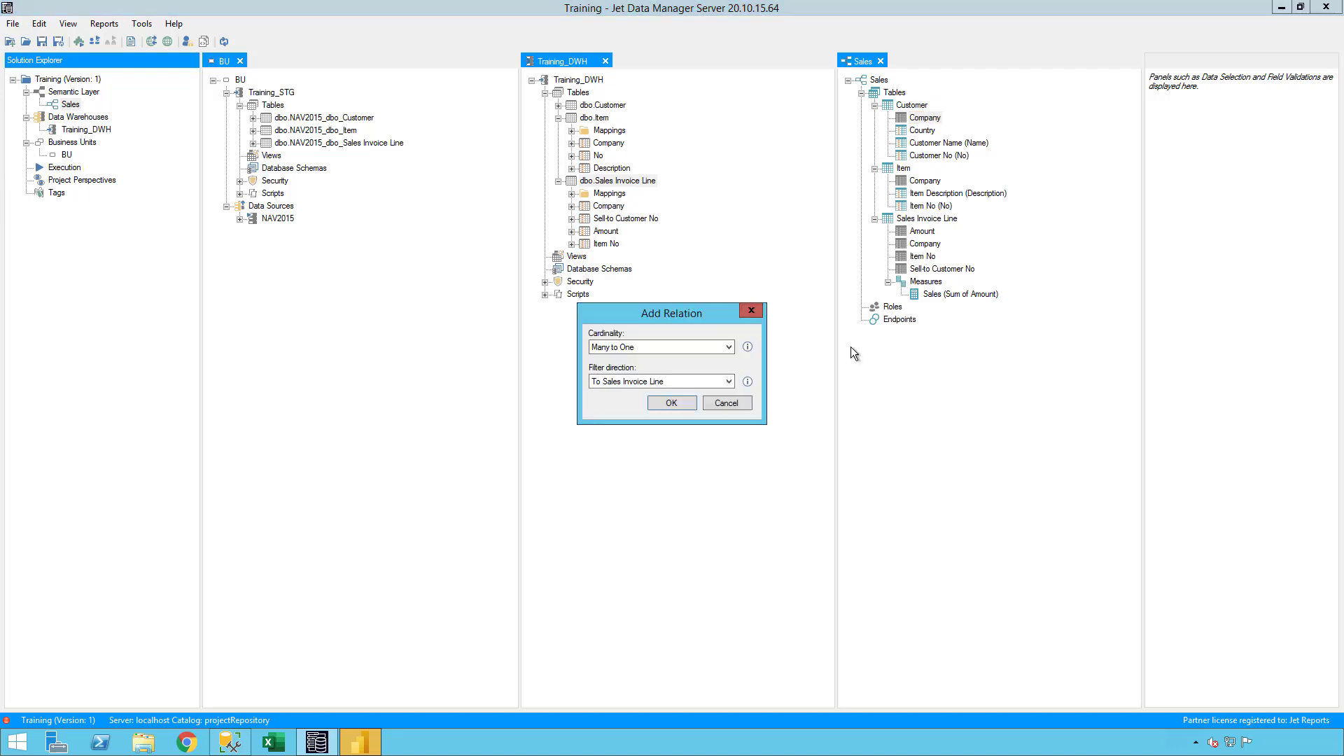
{"action": "left_click", "coordinate": [670, 403]}
{"action": "left_click_drag", "start_coordinate": [938, 156], "coordinate": [943, 281]}
{"action": "left_click", "coordinate": [942, 325]}
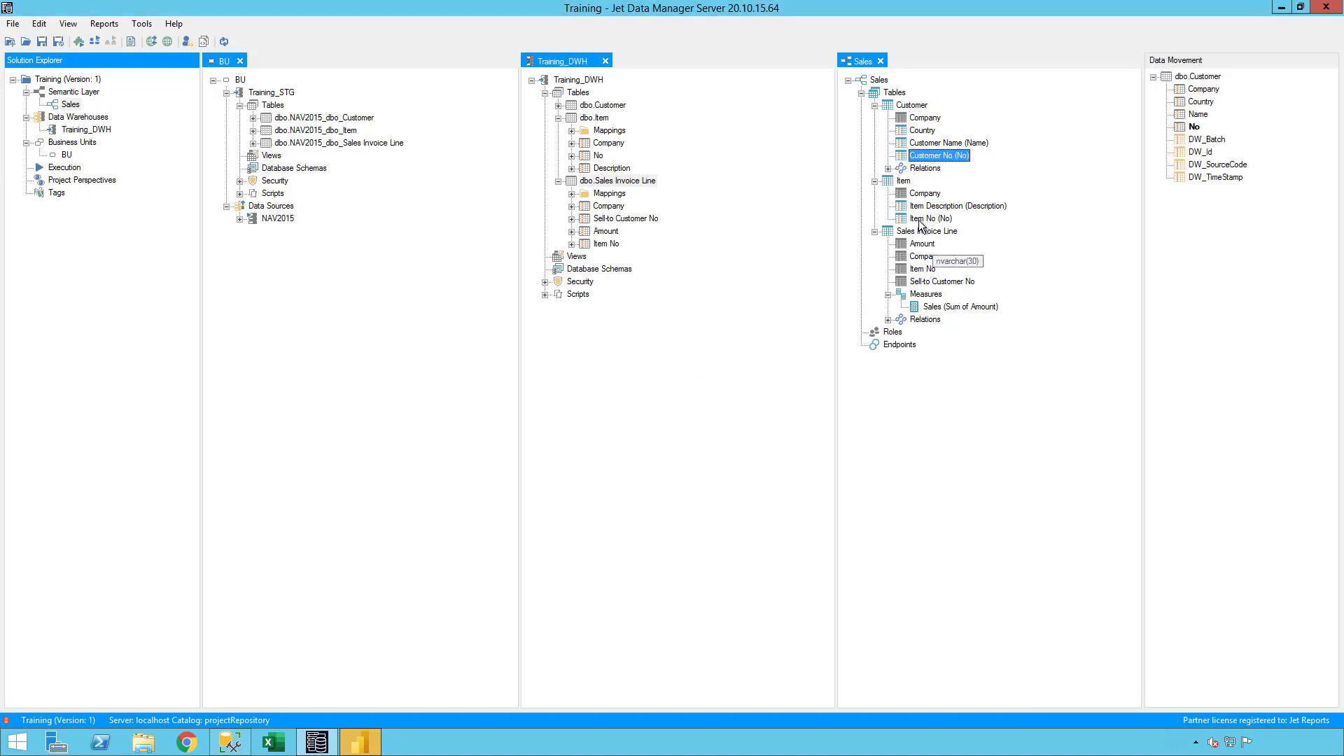
- Relate Item to Sales Invoice Line on Company, and add the Item No field pair to that relation
{"action": "left_click_drag", "start_coordinate": [922, 194], "coordinate": [925, 282]}
{"action": "left_click", "coordinate": [671, 403]}
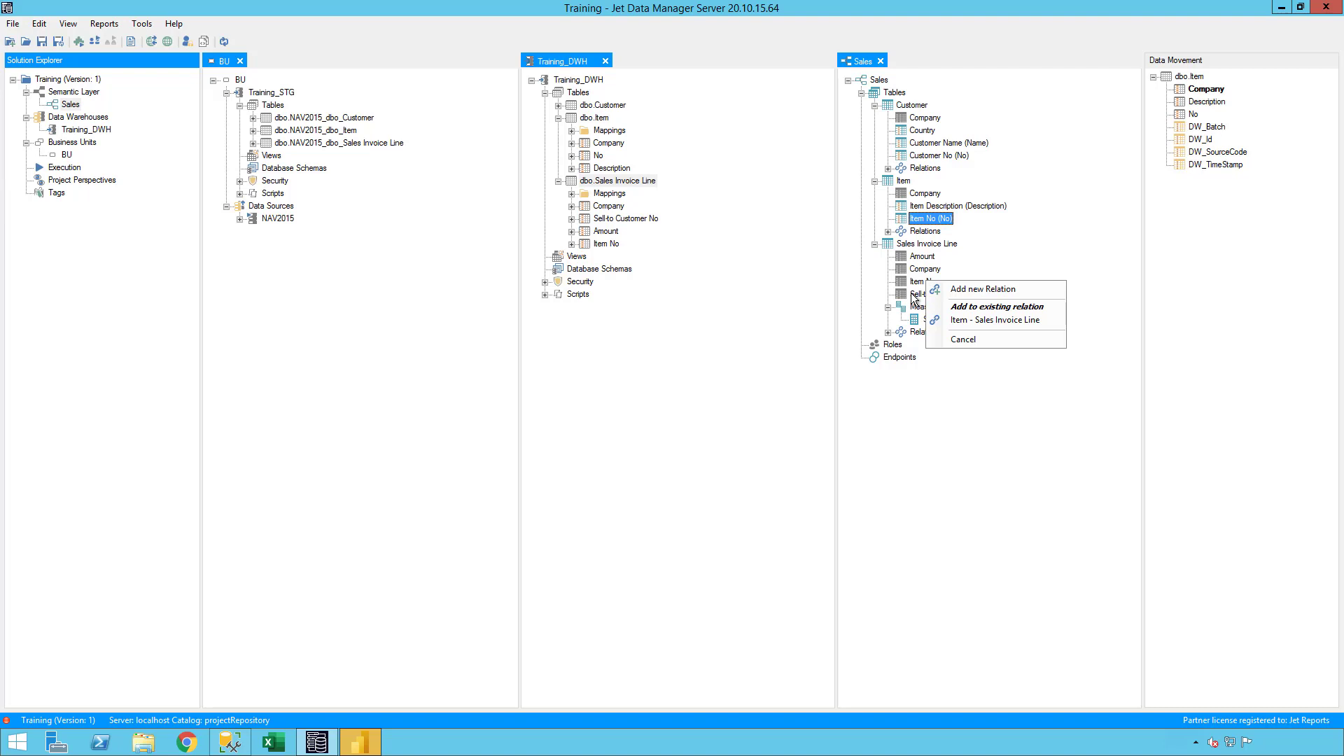
{"action": "left_click", "coordinate": [977, 321]}
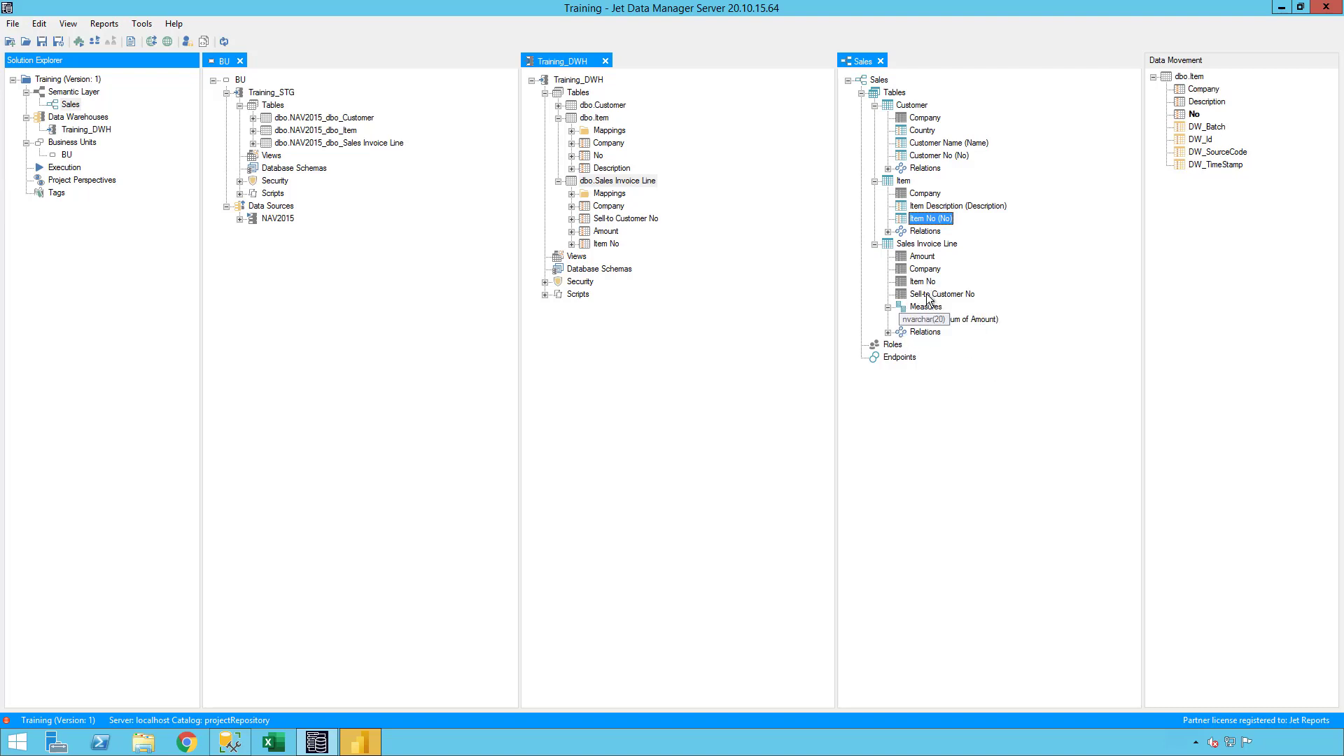
- Expand the Sales Invoice Line relations and examine the field pairs of the Customer and Item relations
{"action": "left_click", "coordinate": [887, 332]}
{"action": "left_click", "coordinate": [901, 344]}
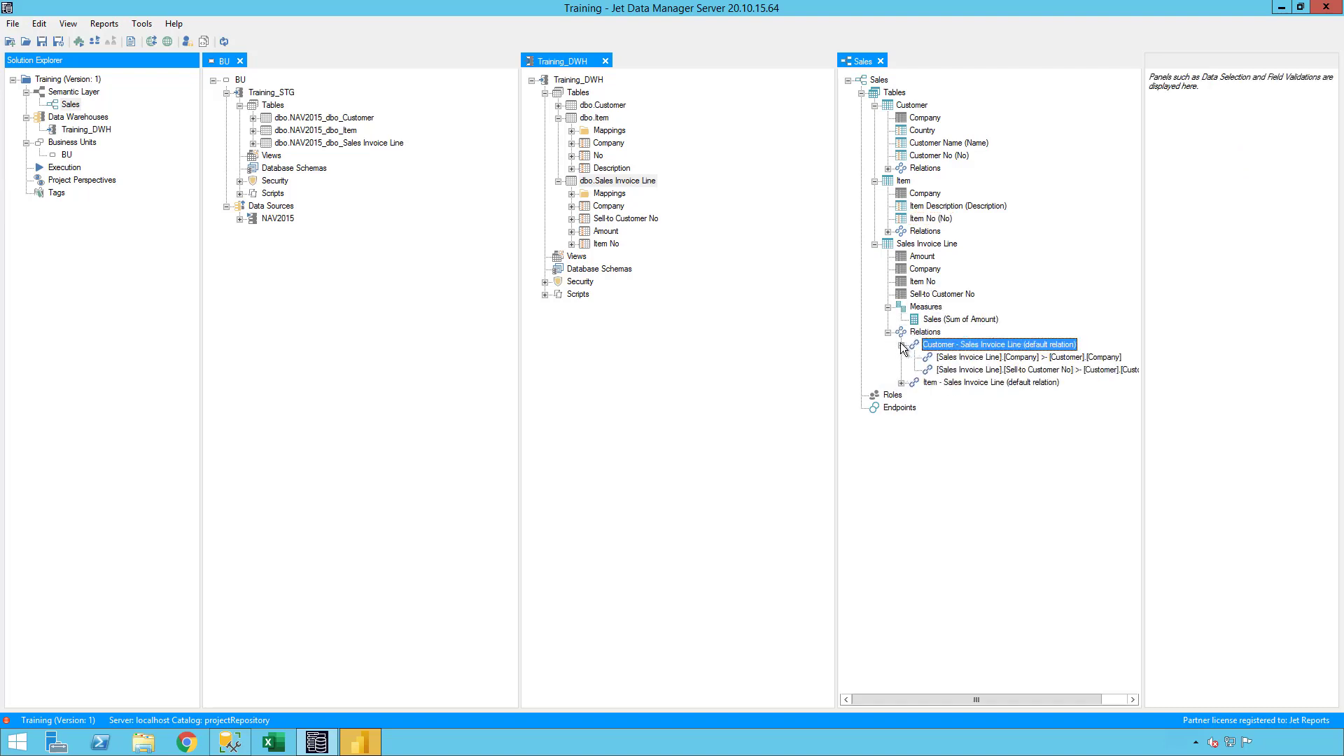
{"action": "left_click", "coordinate": [901, 383]}
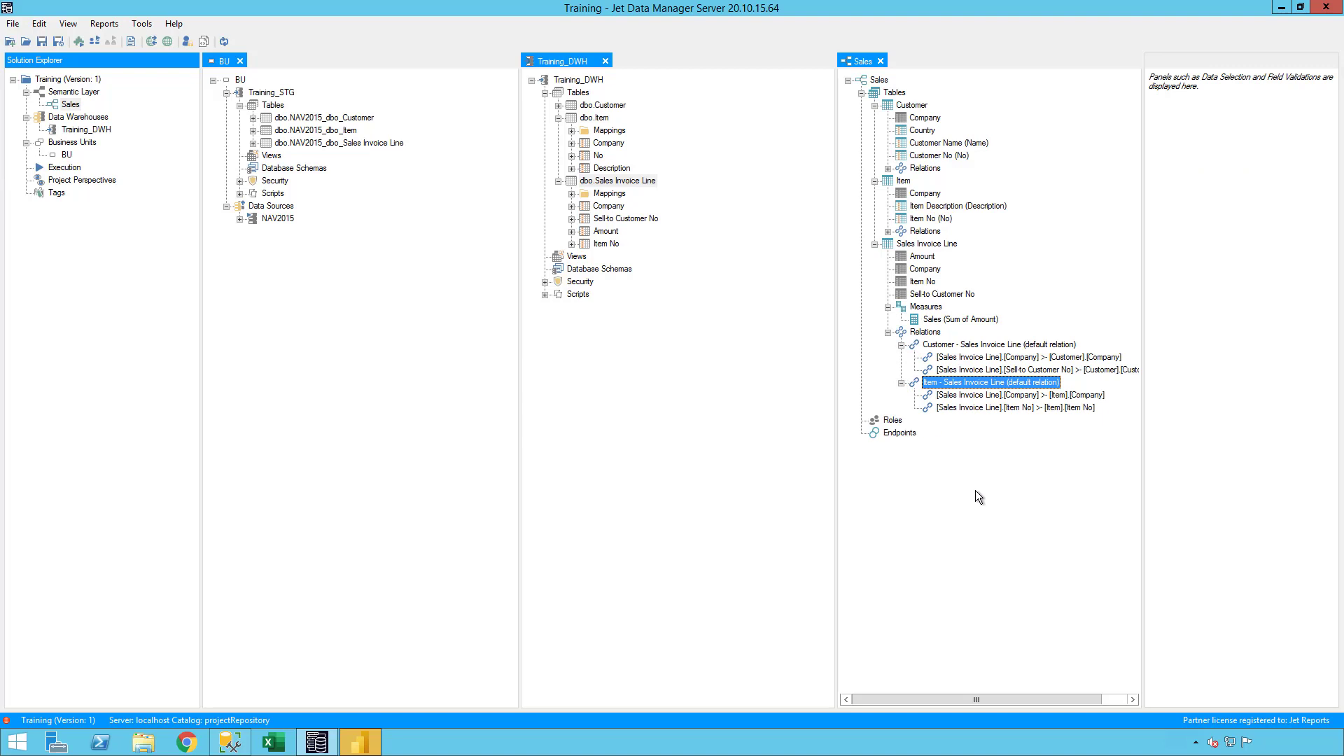
{"action": "right_click", "coordinate": [879, 81]}
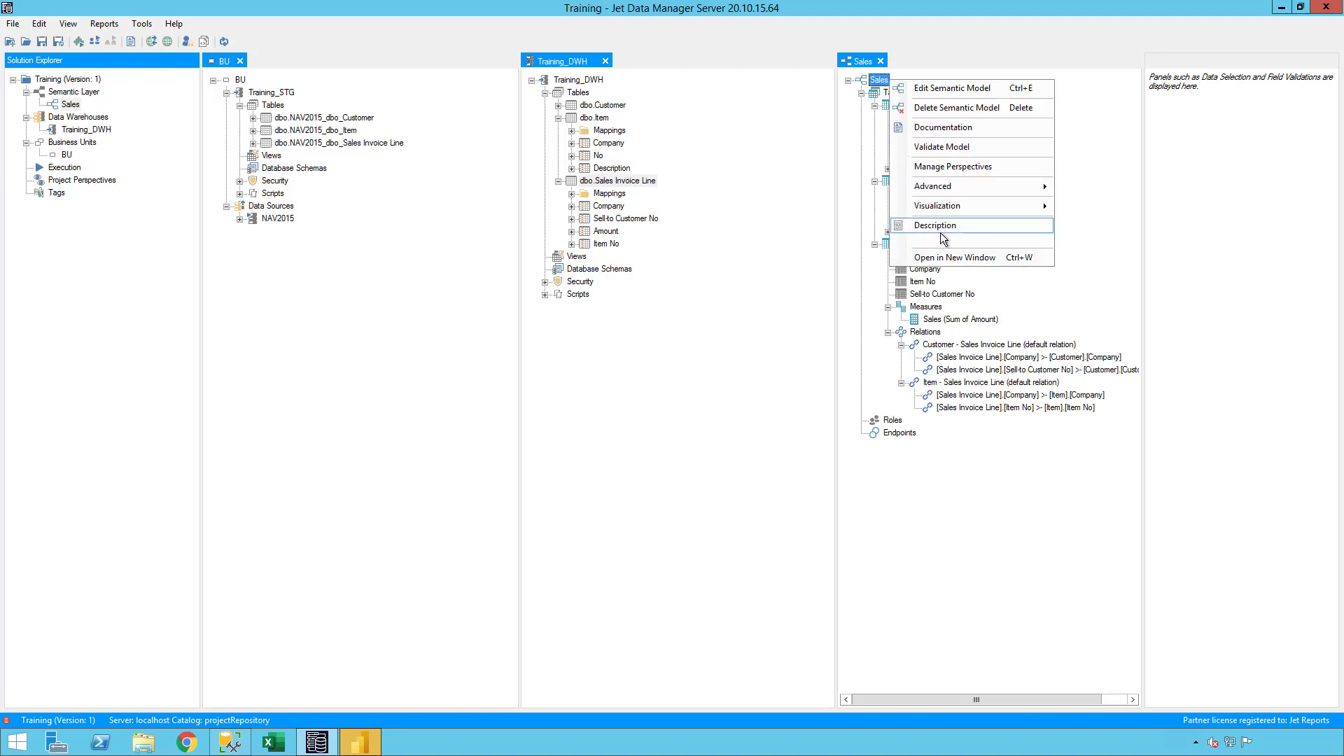
- Add an Analysis Services Tabular endpoint named Training_Sales to the Sales model
{"action": "right_click", "coordinate": [897, 434]}
{"action": "left_click", "coordinate": [938, 441]}
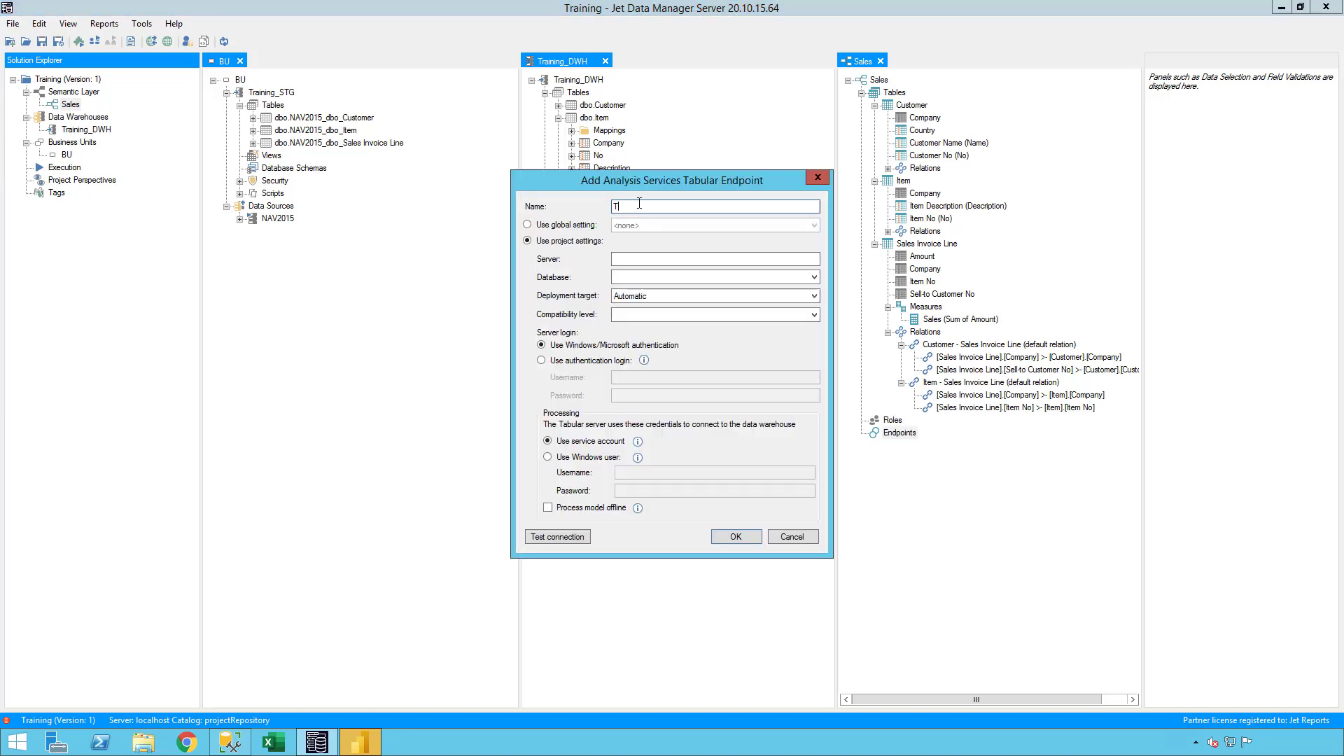
{"action": "type", "text": "Training_Sales"}
- Set the endpoint's server to .\tabular and its database to Training_Sales, and save the endpoint settings
{"action": "double_click", "coordinate": [639, 204]}
{"action": "key", "text": "ctrl+c"}
{"action": "left_click", "coordinate": [635, 261]}
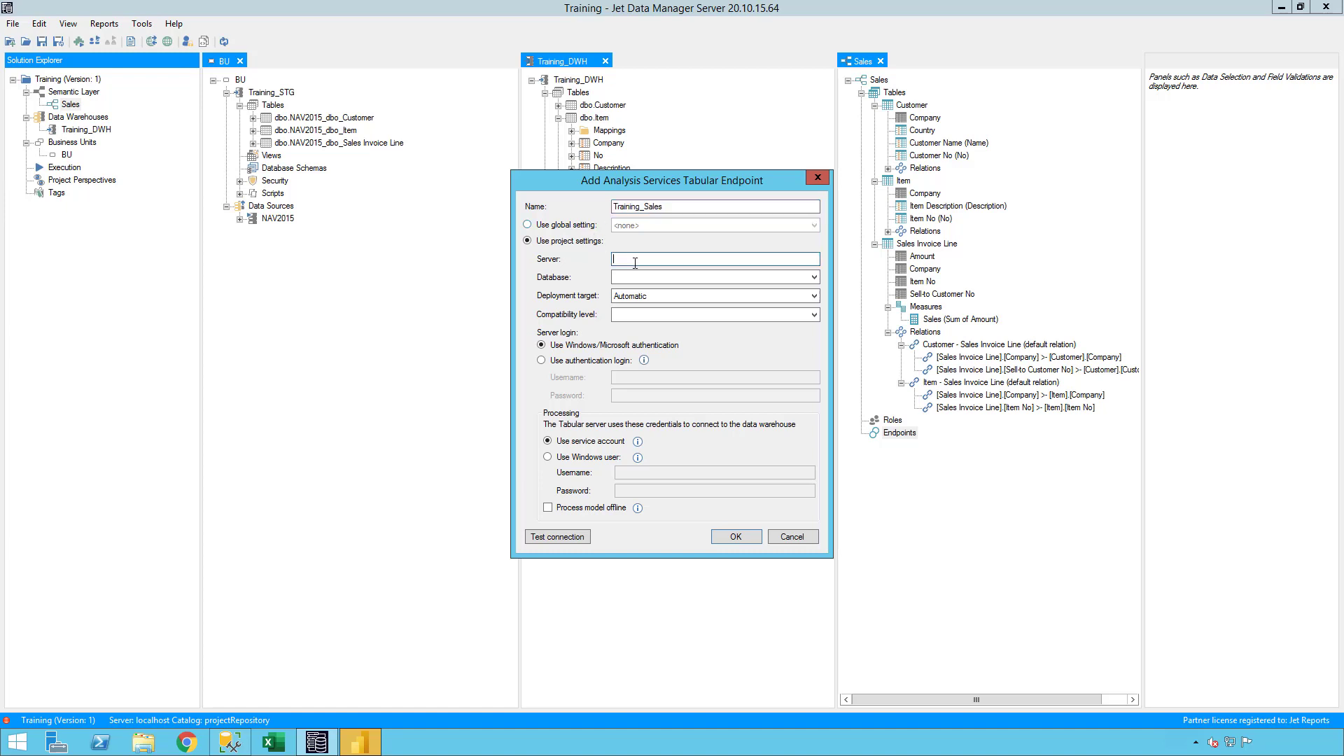
{"action": "type", "text": "."}
{"action": "left_click", "coordinate": [642, 276]}
{"action": "key", "text": "ctrl+v"}
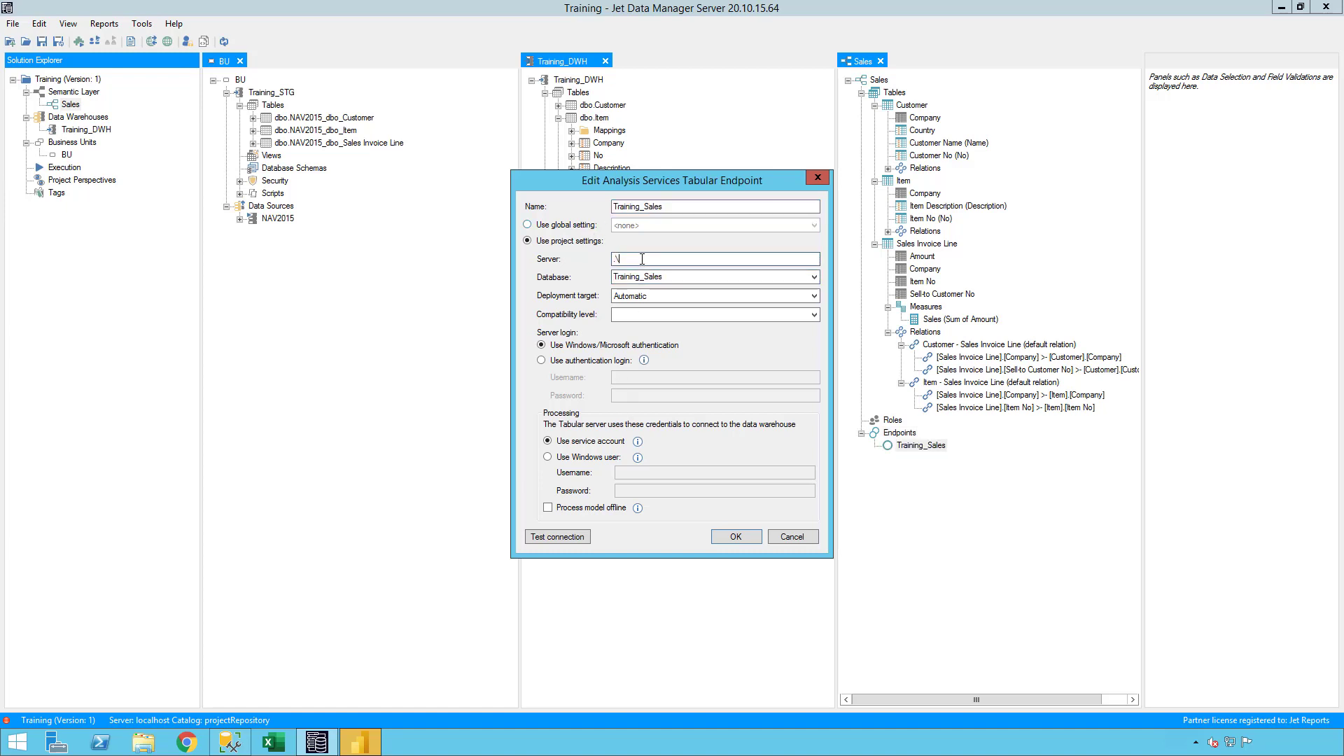
{"action": "type", "text": "tabular"}
{"action": "left_click", "coordinate": [749, 535]}
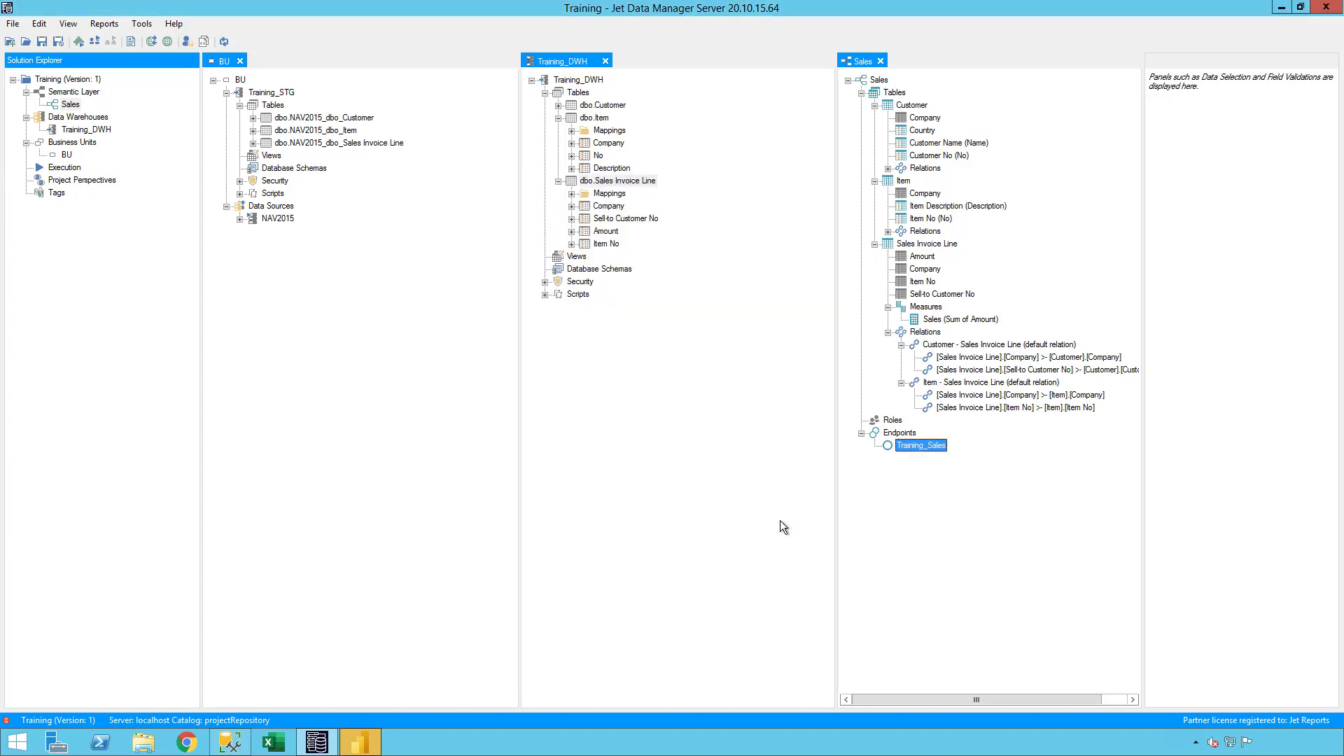
- Deploy and execute the Sales semantic model for all affected objects, and close the progress window when done
{"action": "right_click", "coordinate": [880, 79]}
{"action": "left_click", "coordinate": [942, 237]}
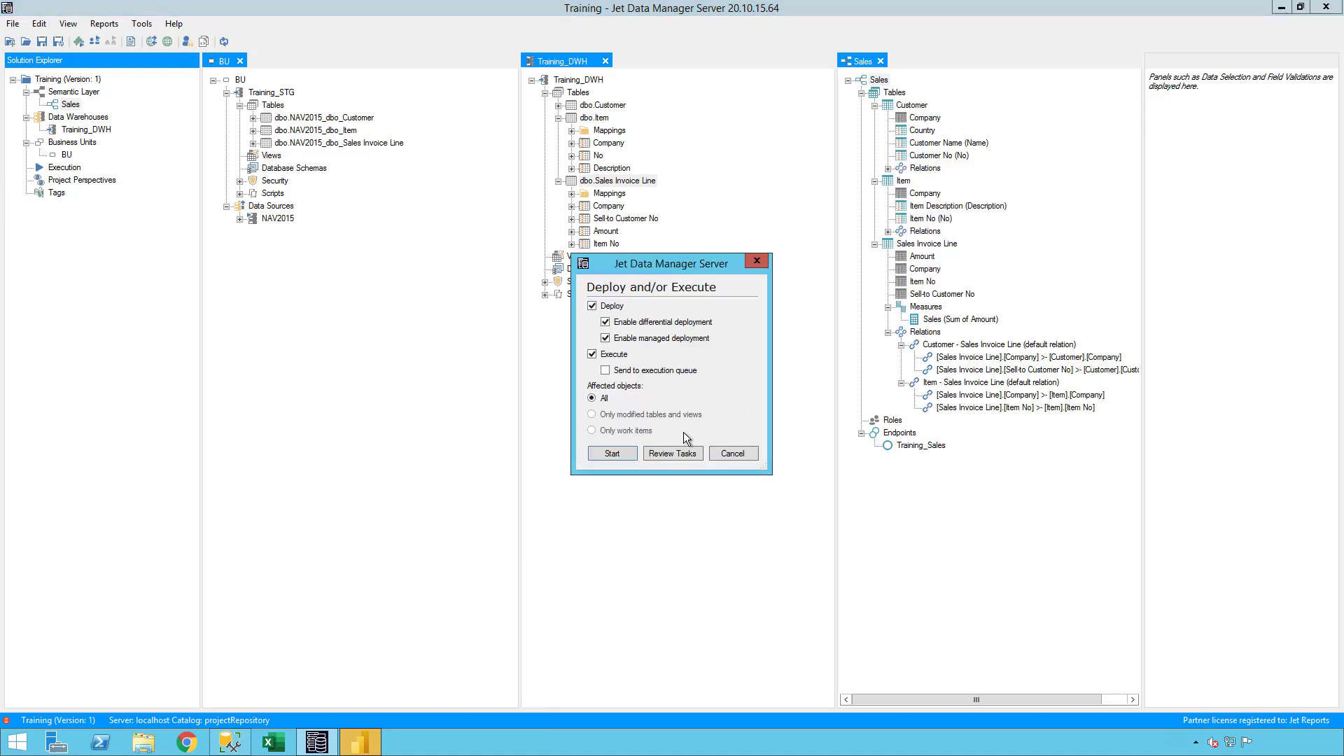
{"action": "left_click", "coordinate": [612, 455]}
{"action": "left_click", "coordinate": [868, 501]}
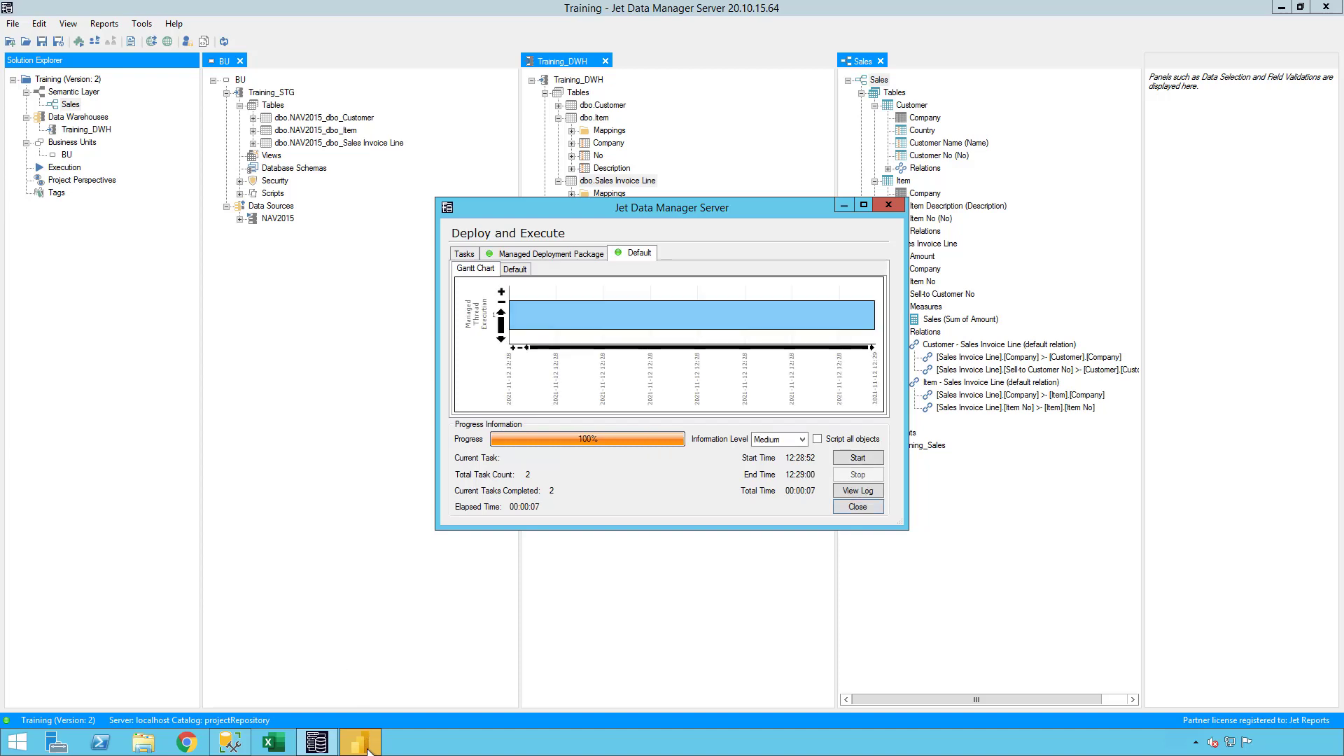
{"action": "left_click", "coordinate": [856, 505]}
- Switch to Power BI Desktop, dismiss the start screen and connect live to the Analysis Services server .\tabular
{"action": "left_click", "coordinate": [358, 745]}
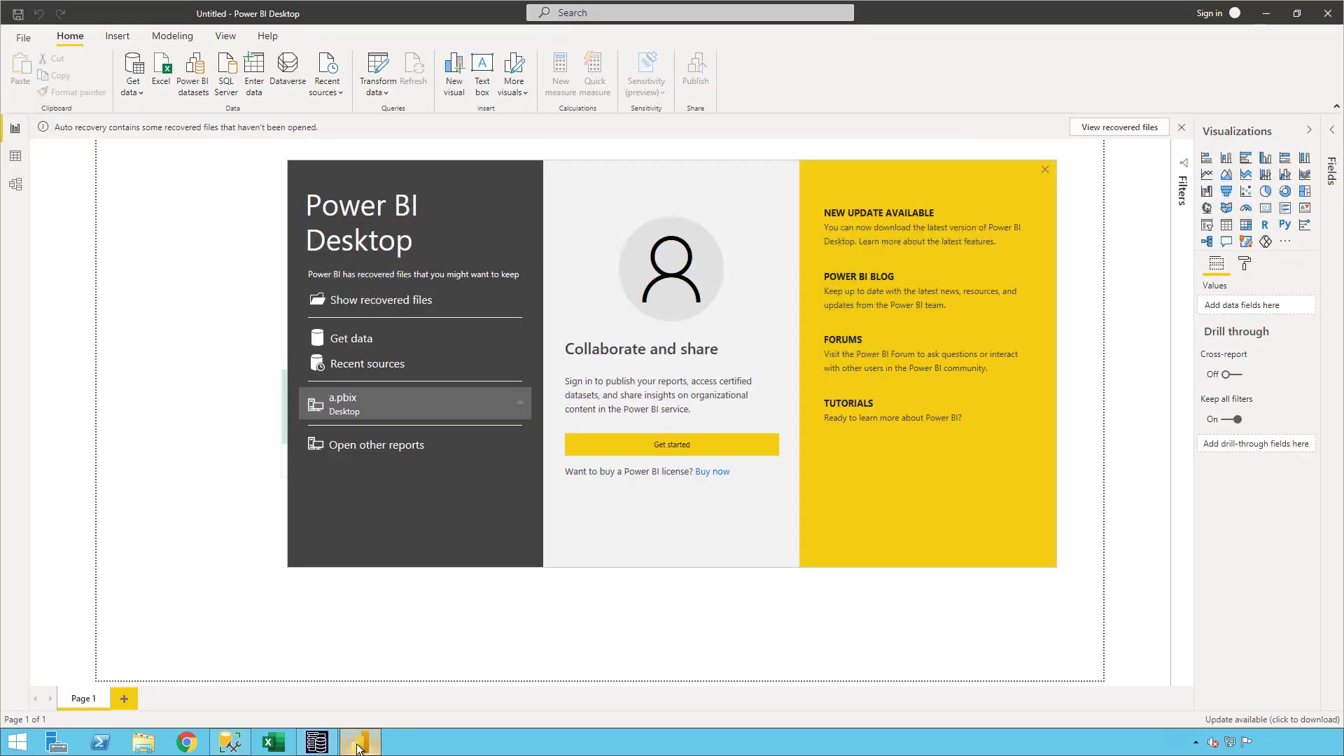
{"action": "left_click", "coordinate": [1045, 170]}
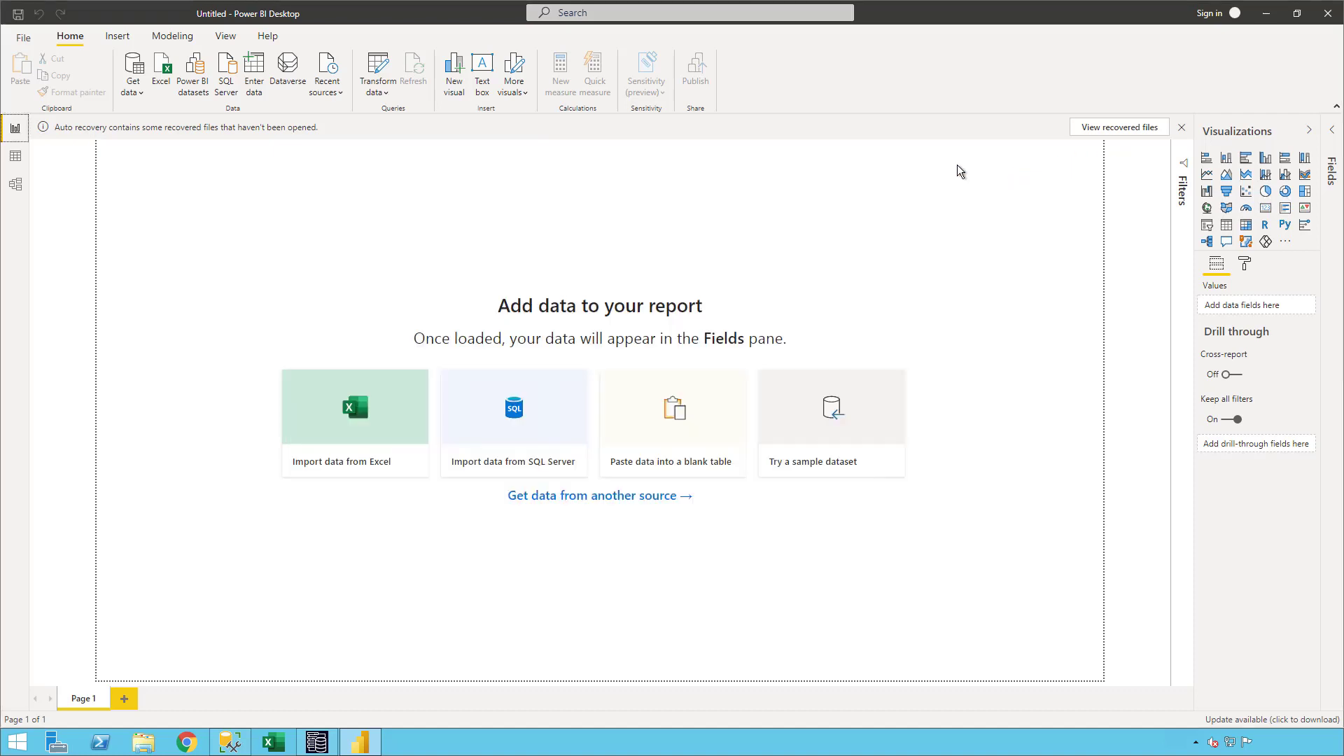
{"action": "left_click", "coordinate": [138, 94]}
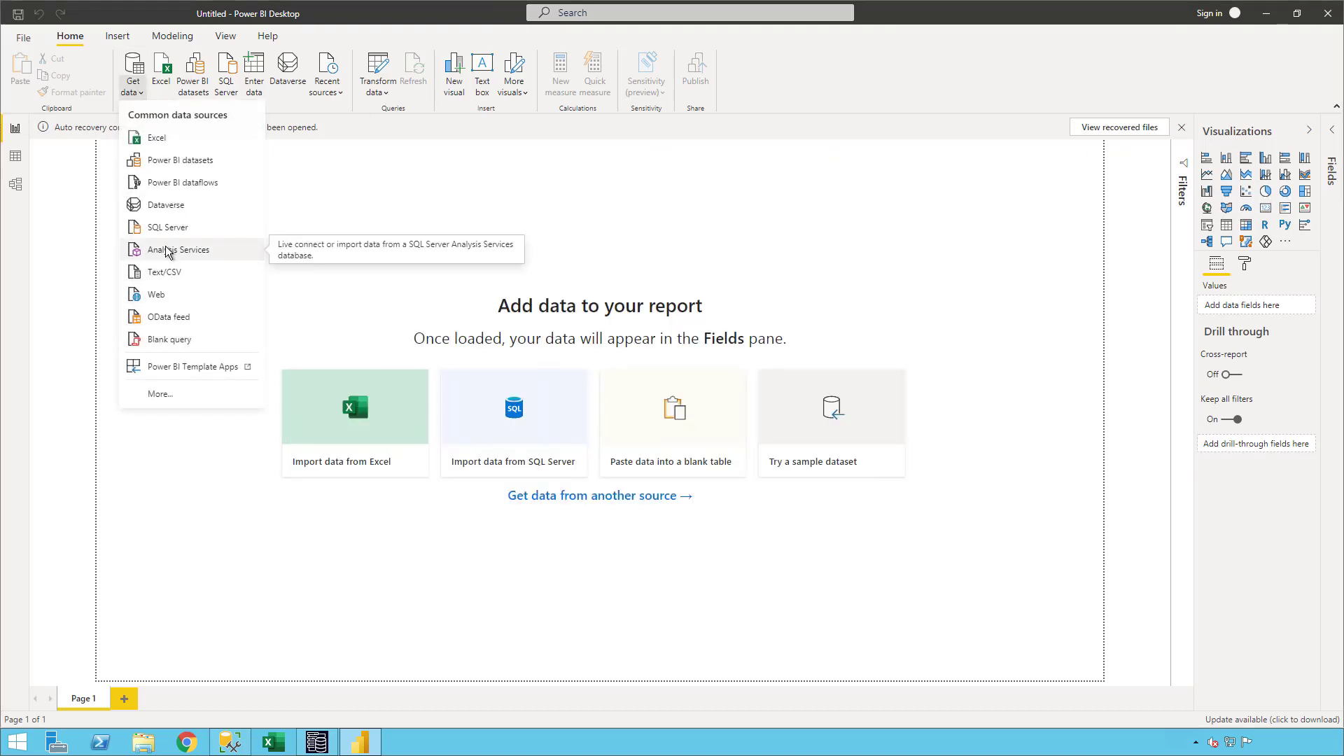
{"action": "left_click", "coordinate": [179, 249]}
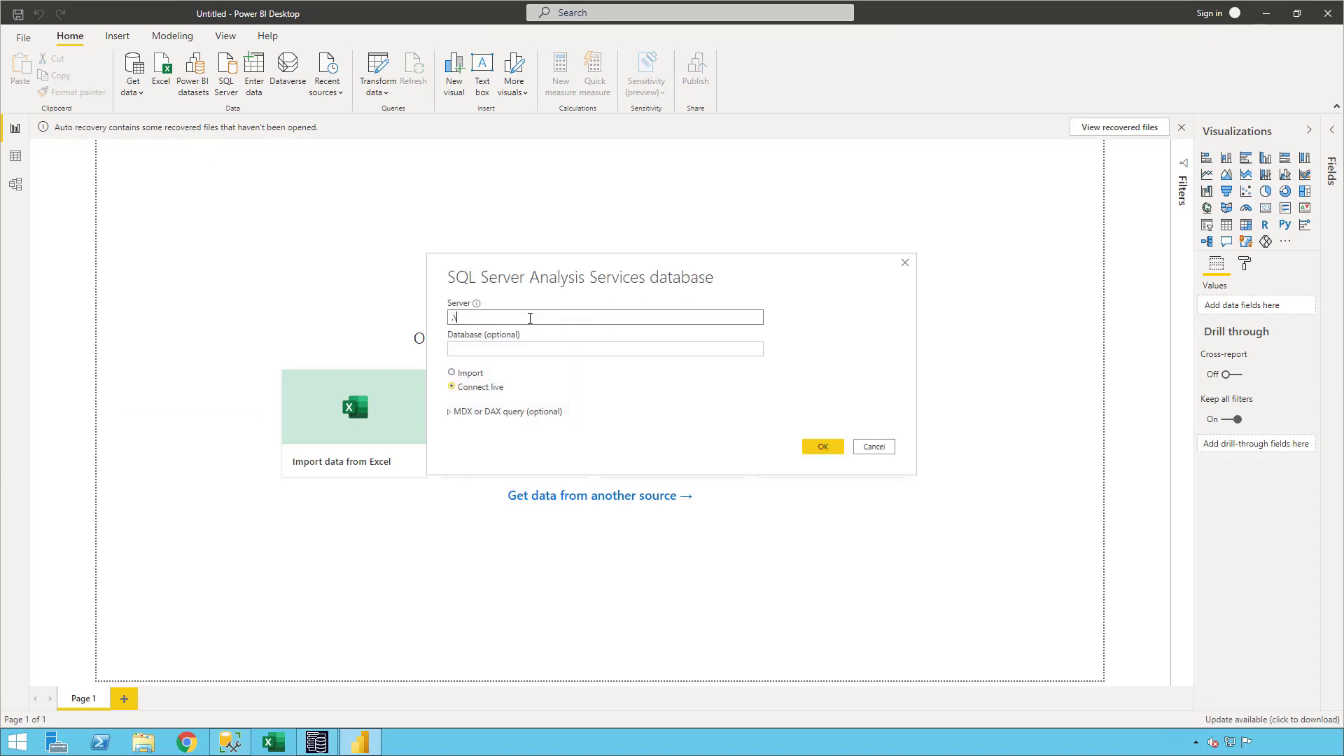
{"action": "key", "text": "Return"}
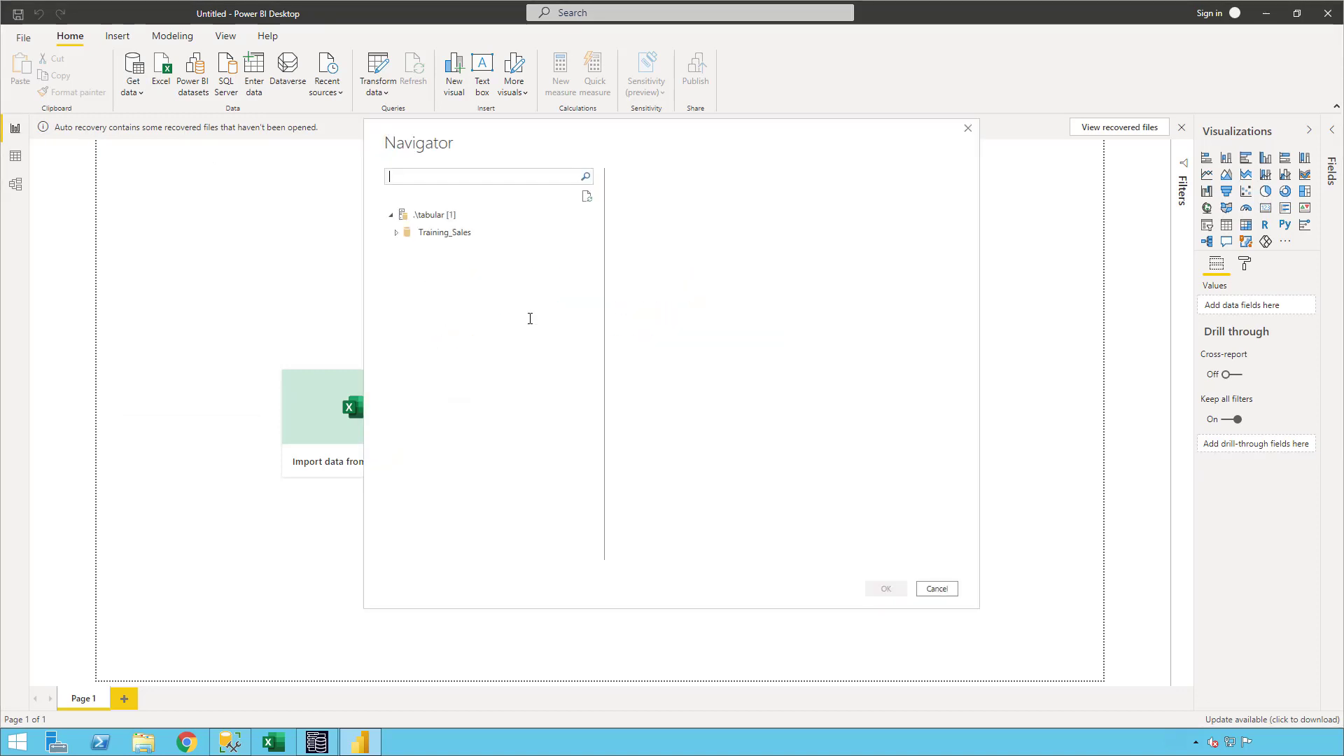
- Expand the Training_Sales database, select its model and load it into the report
{"action": "left_click", "coordinate": [402, 232]}
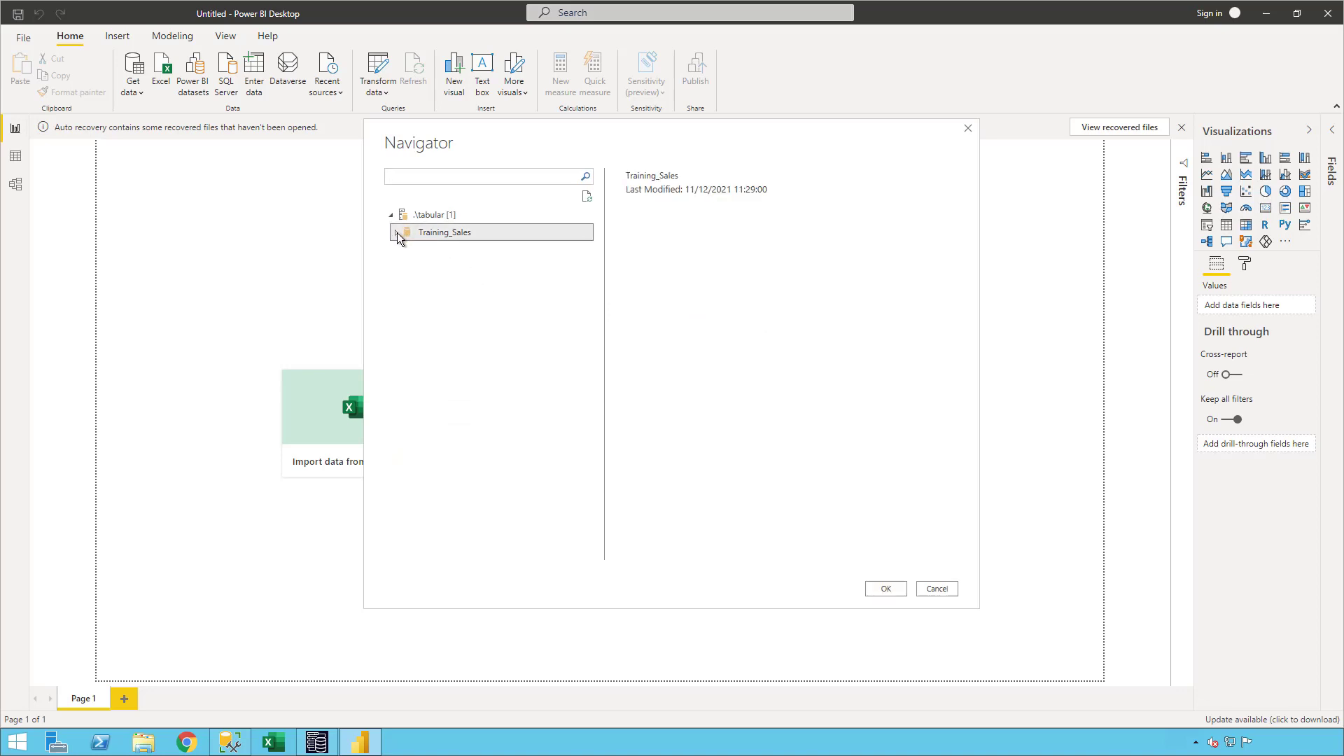
{"action": "left_click", "coordinate": [396, 233]}
{"action": "left_click", "coordinate": [431, 249]}
{"action": "left_click", "coordinate": [886, 588]}
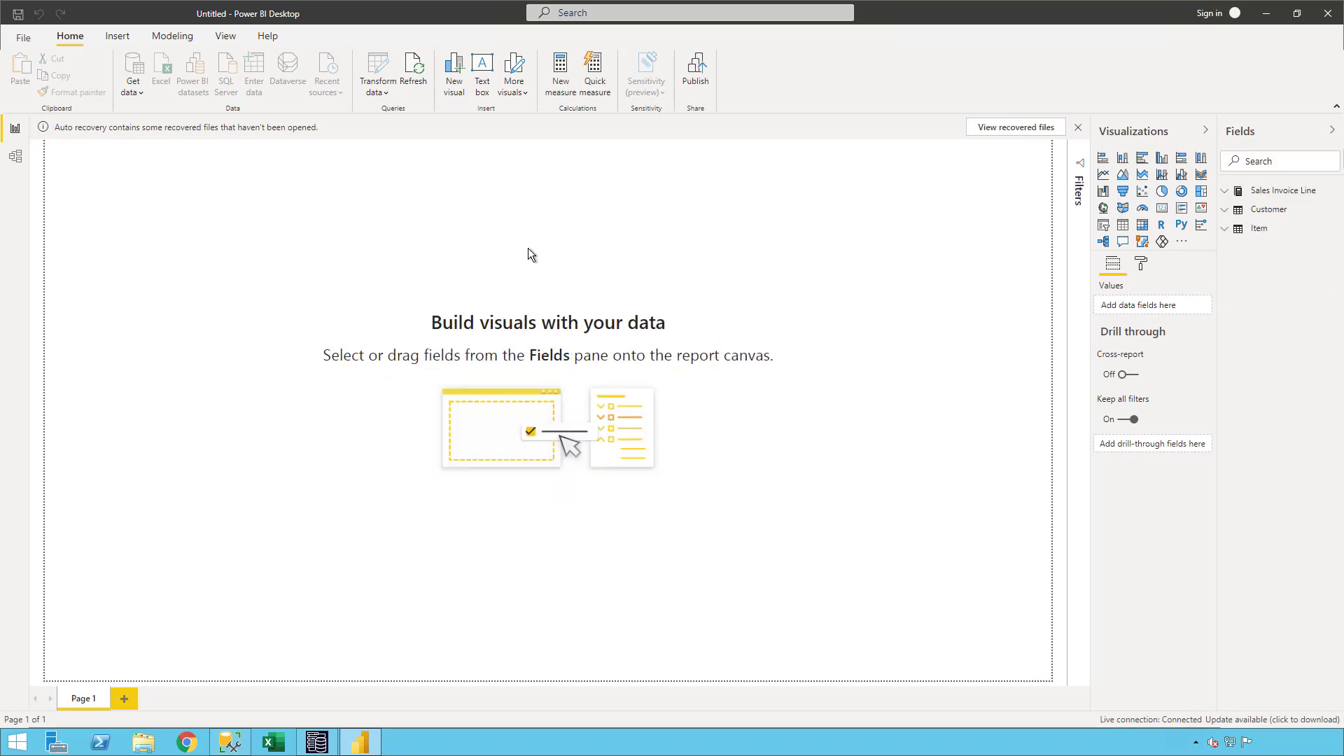
- Insert a stacked column chart showing Sales by customer Country and enlarge it on the page
{"action": "left_click", "coordinate": [1123, 158]}
{"action": "left_click", "coordinate": [1225, 191]}
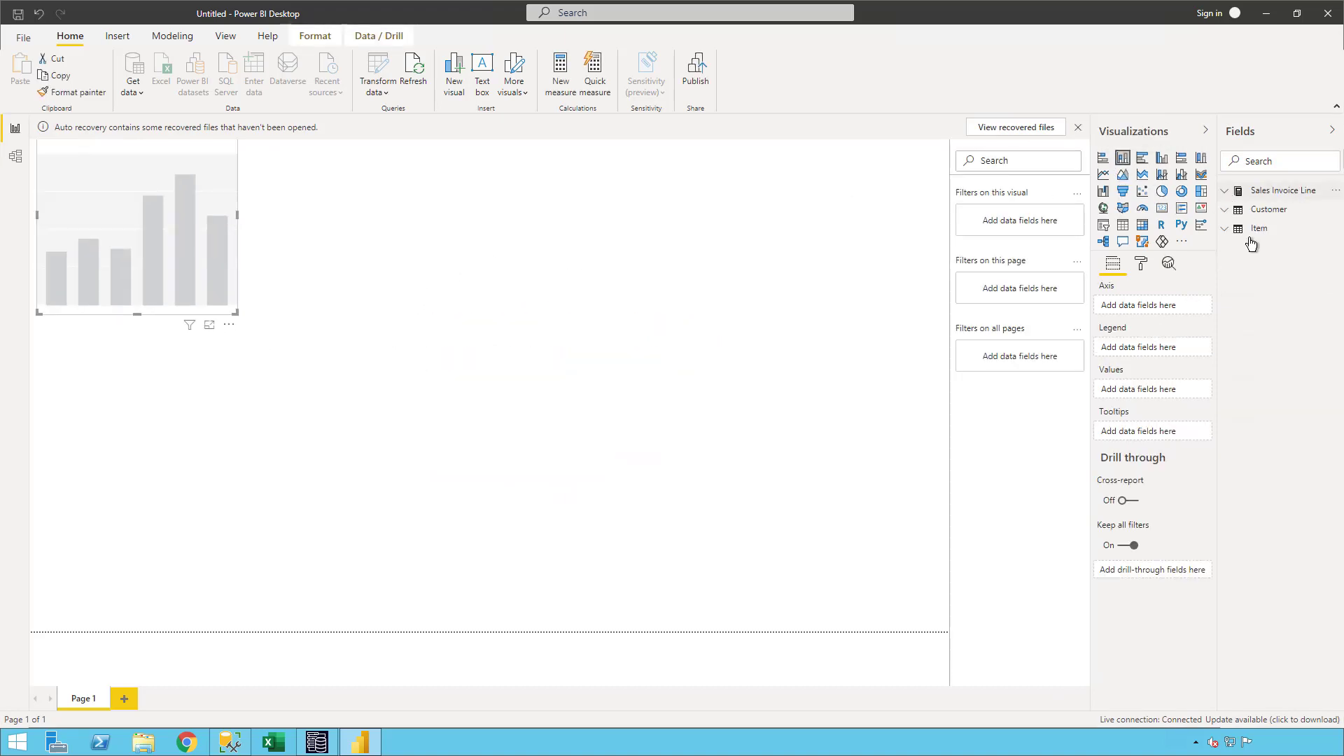
{"action": "left_click", "coordinate": [1244, 211]}
{"action": "left_click", "coordinate": [1226, 237]}
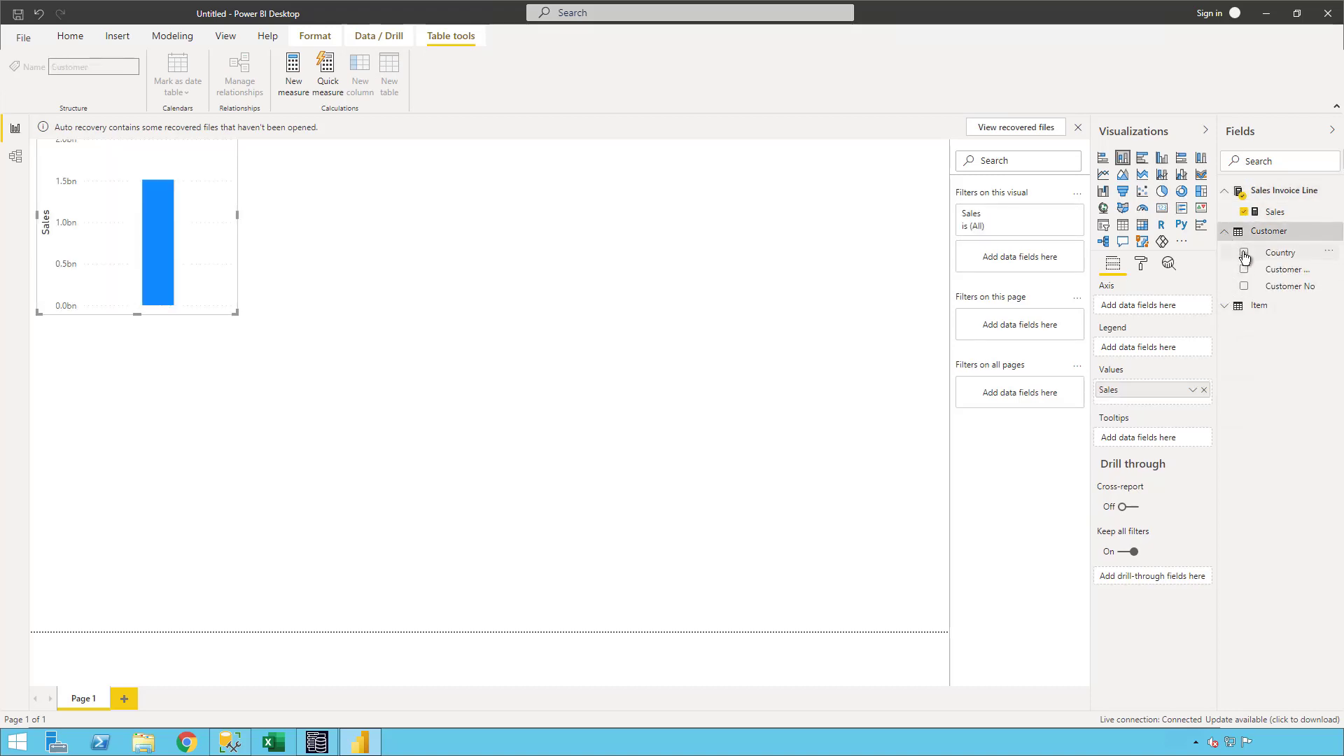
{"action": "left_click", "coordinate": [1244, 253]}
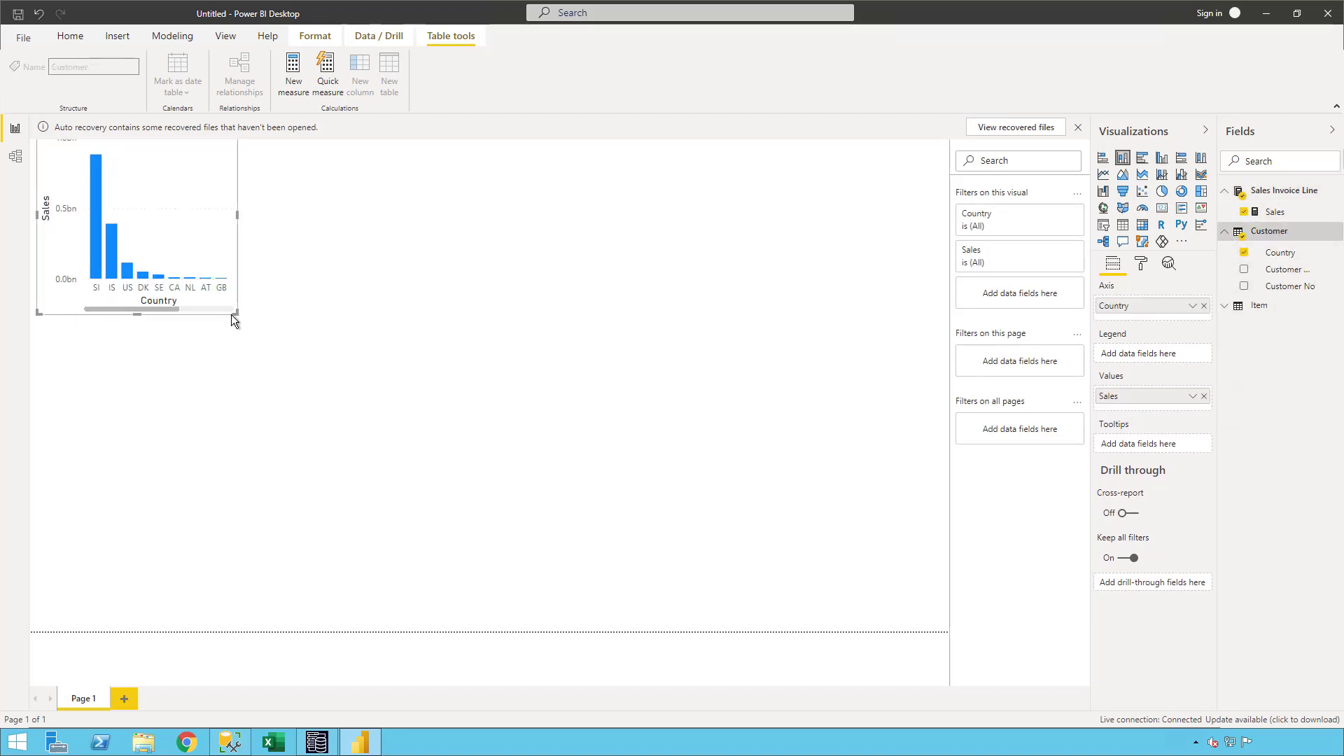
{"action": "left_click_drag", "start_coordinate": [237, 314], "coordinate": [397, 448]}
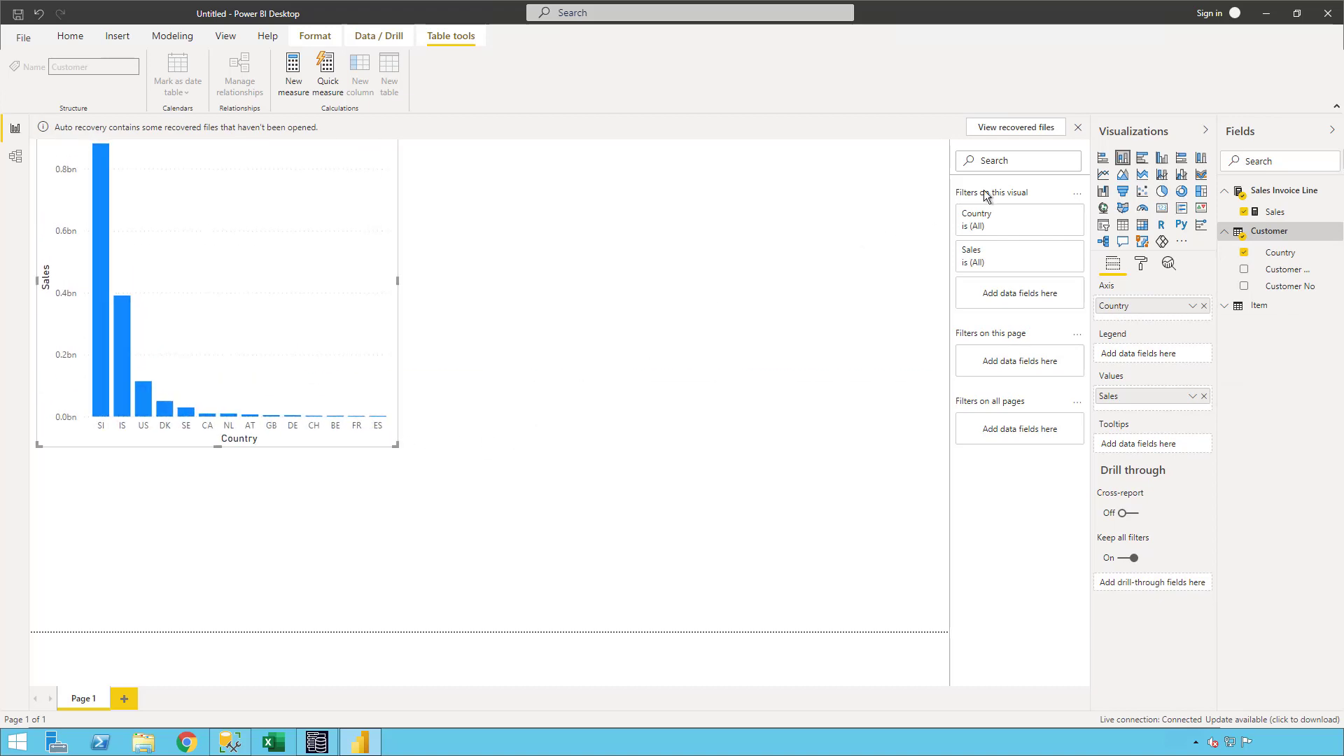
- Add a table visual below the chart listing Item Description with Sales, and look through its rows
{"action": "left_click", "coordinate": [863, 248]}
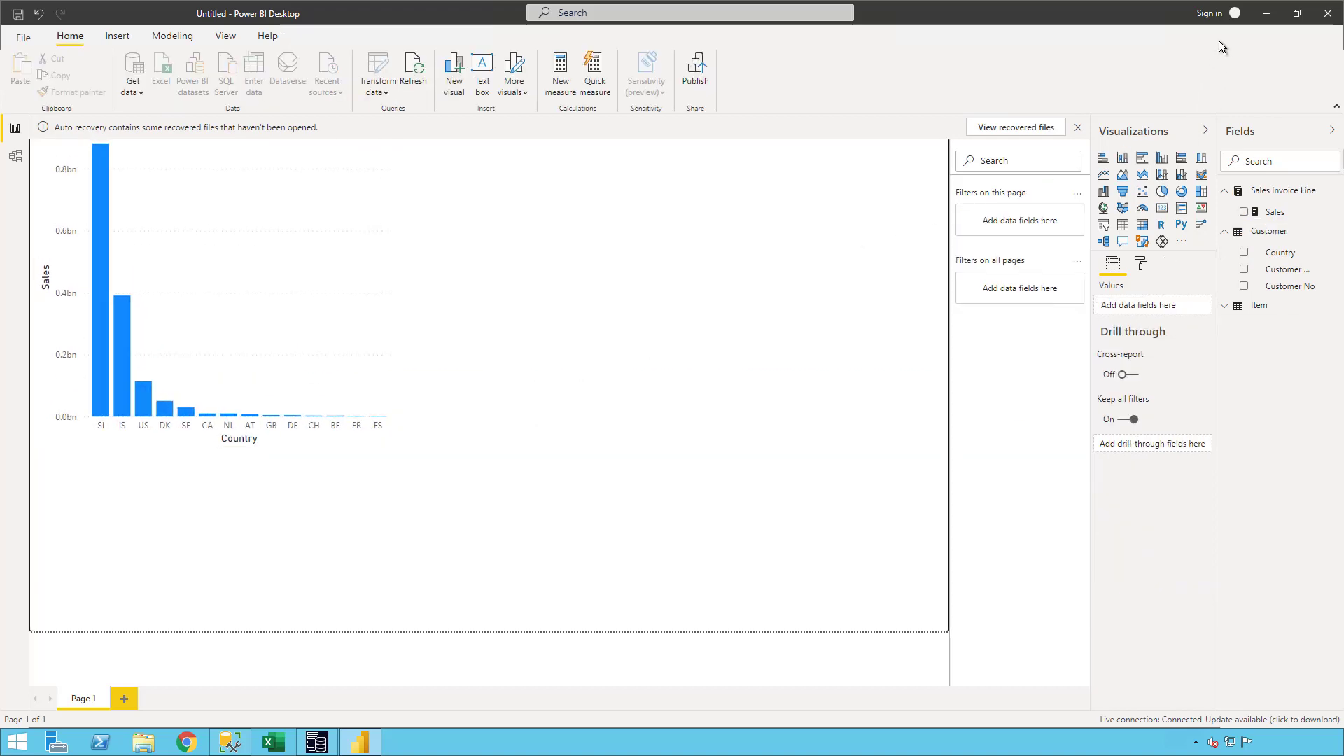
{"action": "left_click", "coordinate": [1225, 306]}
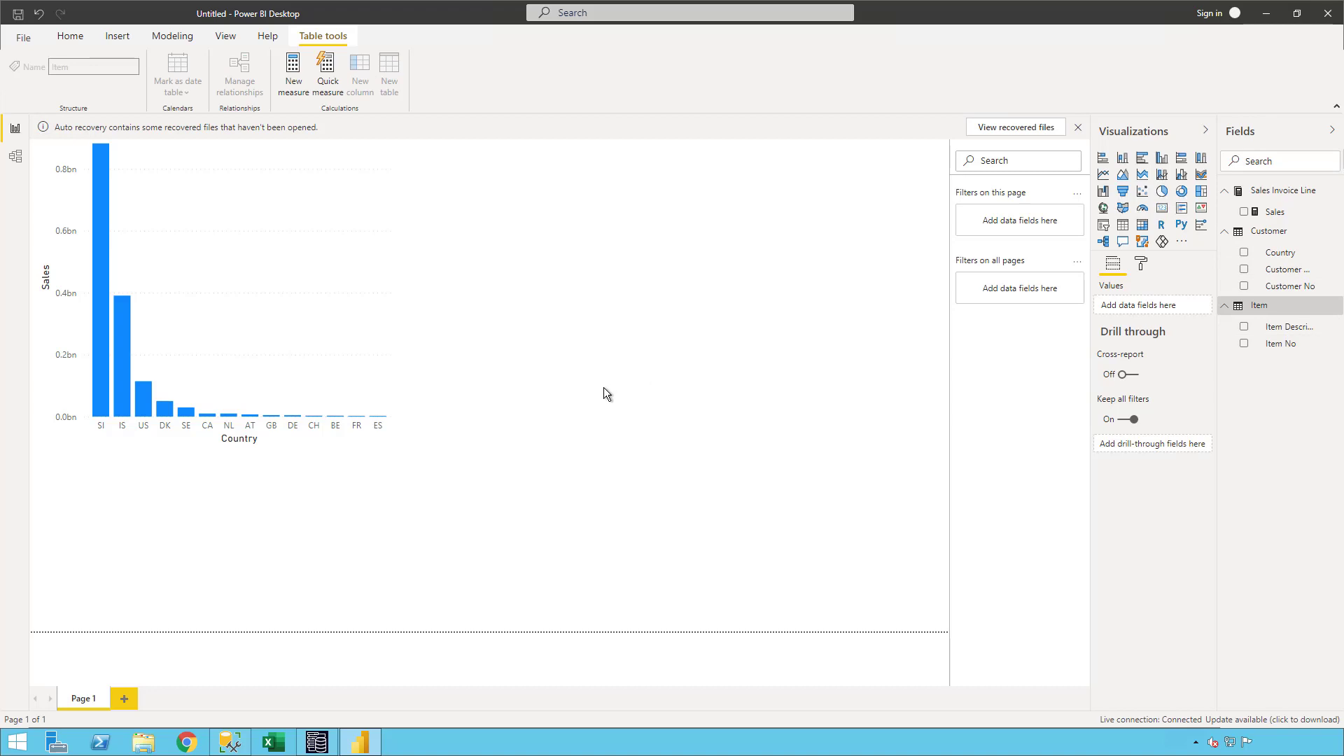
{"action": "left_click", "coordinate": [1123, 224]}
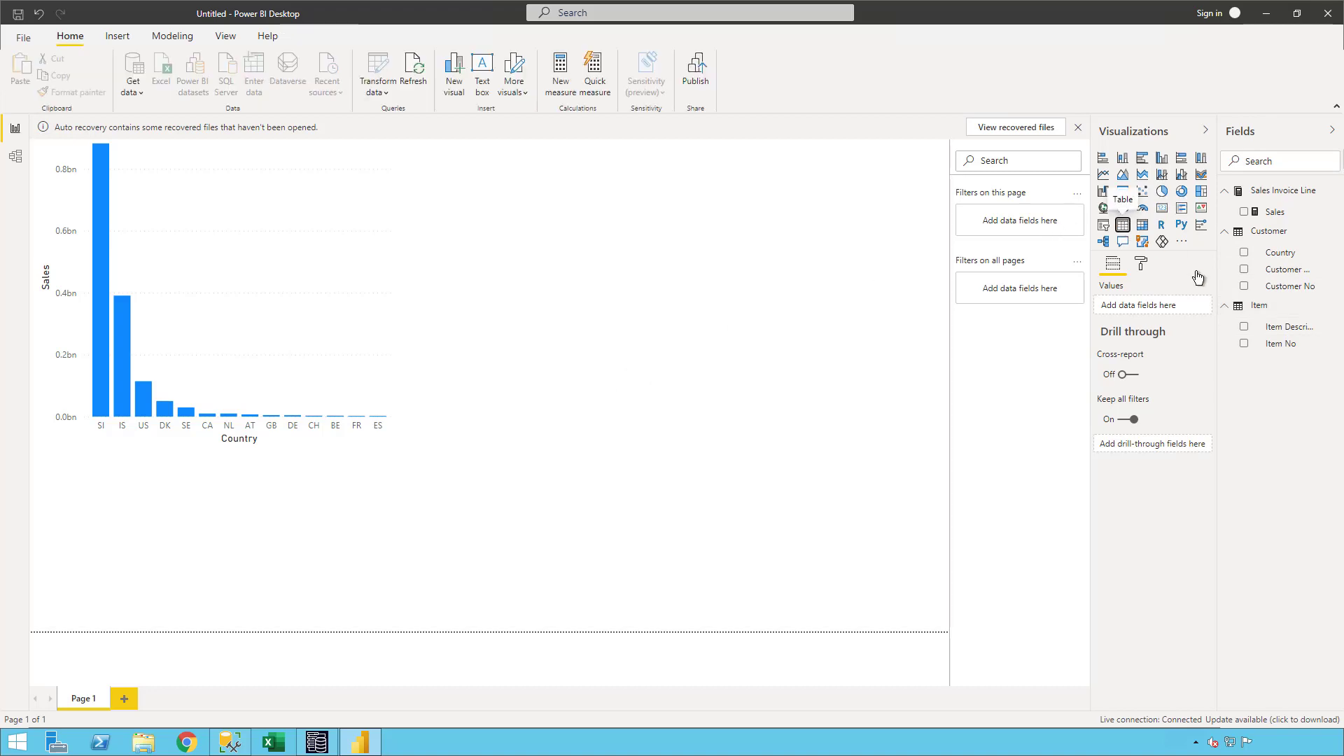
{"action": "left_click", "coordinate": [1244, 327]}
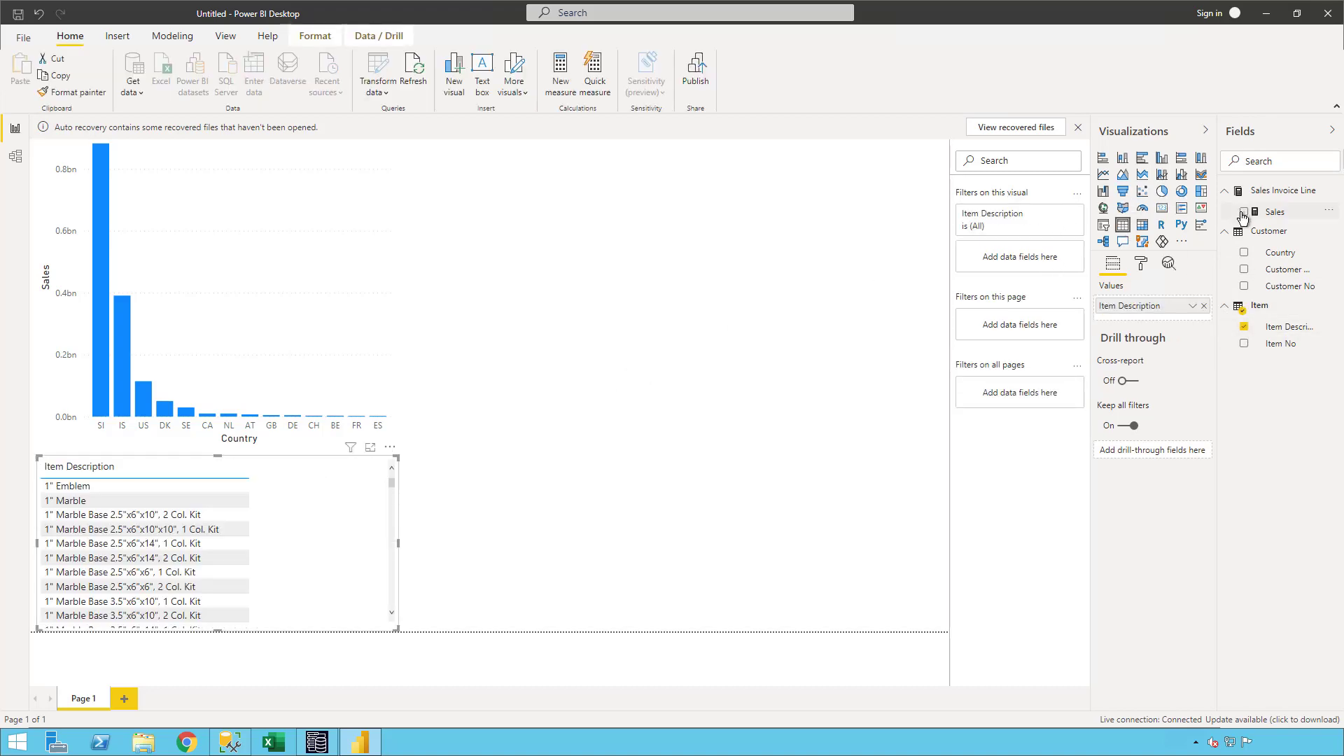
{"action": "left_click", "coordinate": [1244, 211]}
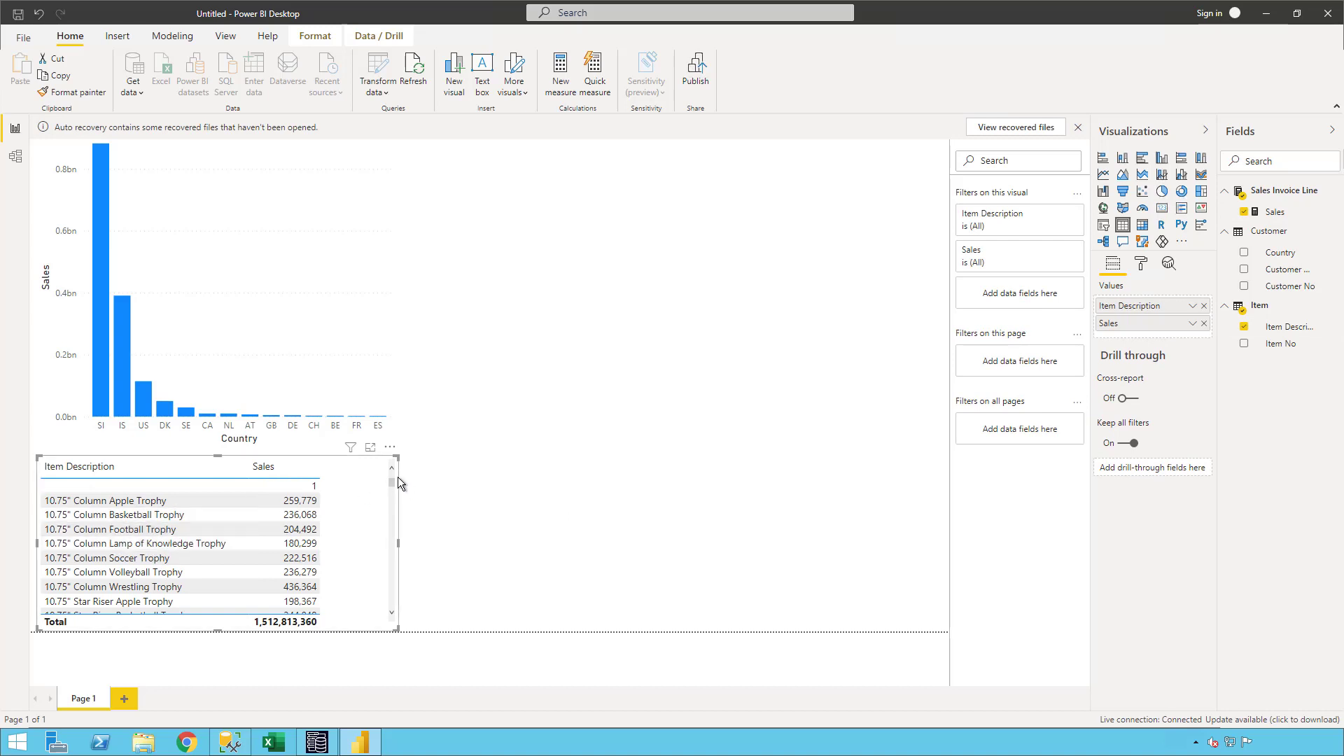
{"action": "left_click_drag", "start_coordinate": [390, 485], "coordinate": [384, 523]}
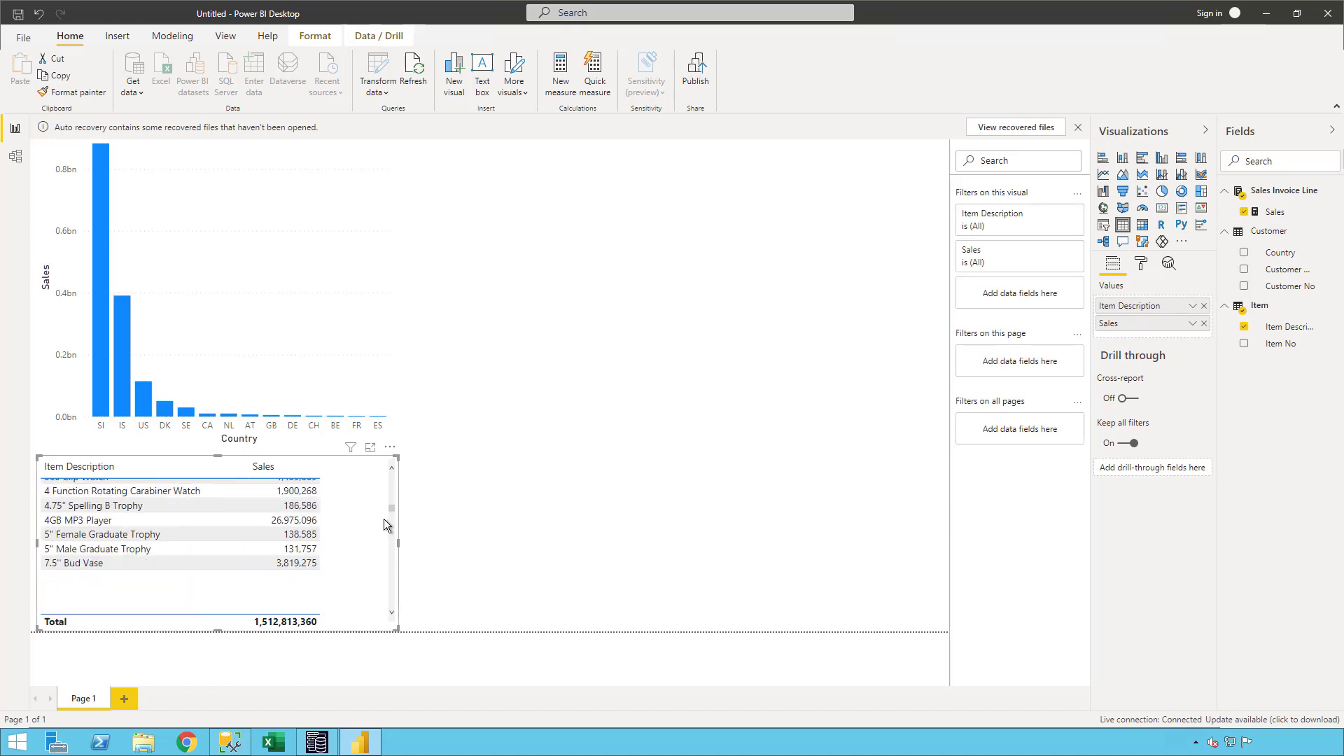
{"action": "left_click", "coordinate": [783, 304]}
- Minimize the report and return to the Training project in Jet Data Manager Server
{"action": "left_click", "coordinate": [1264, 22]}
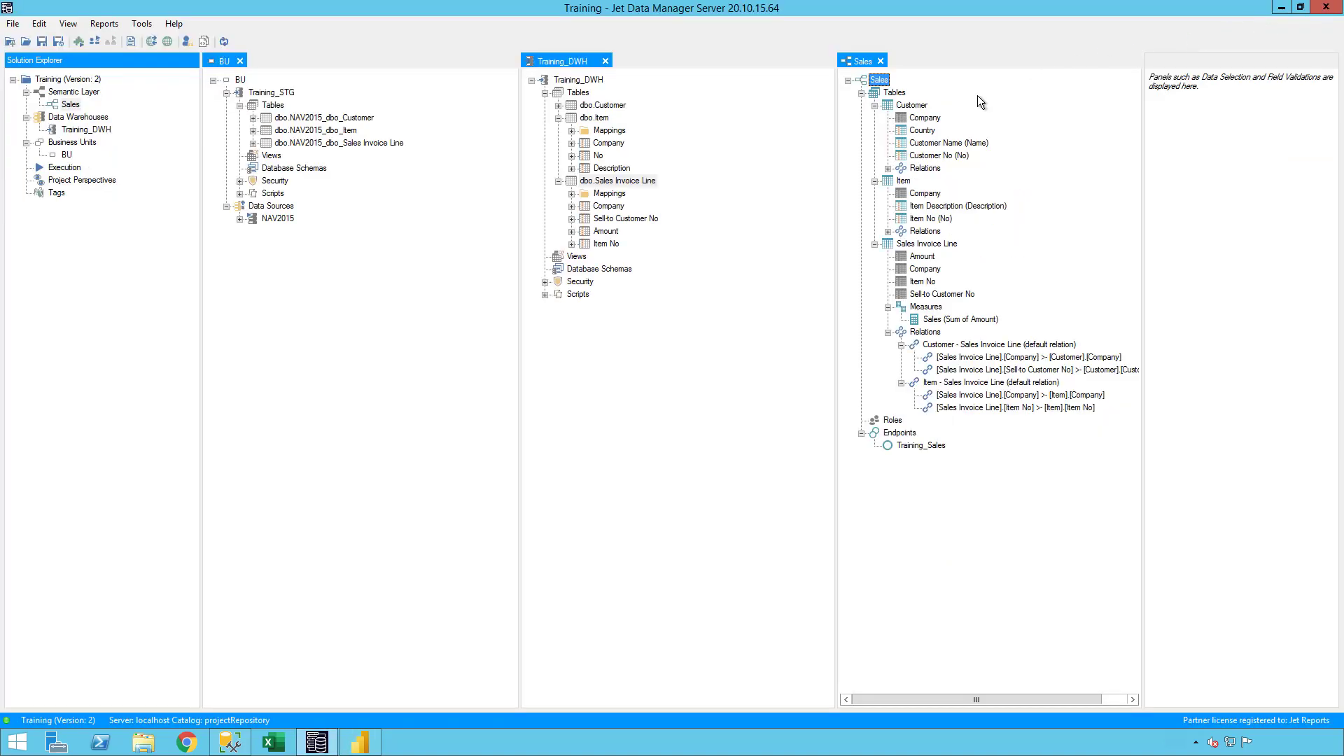
{"action": "left_click", "coordinate": [791, 221]}
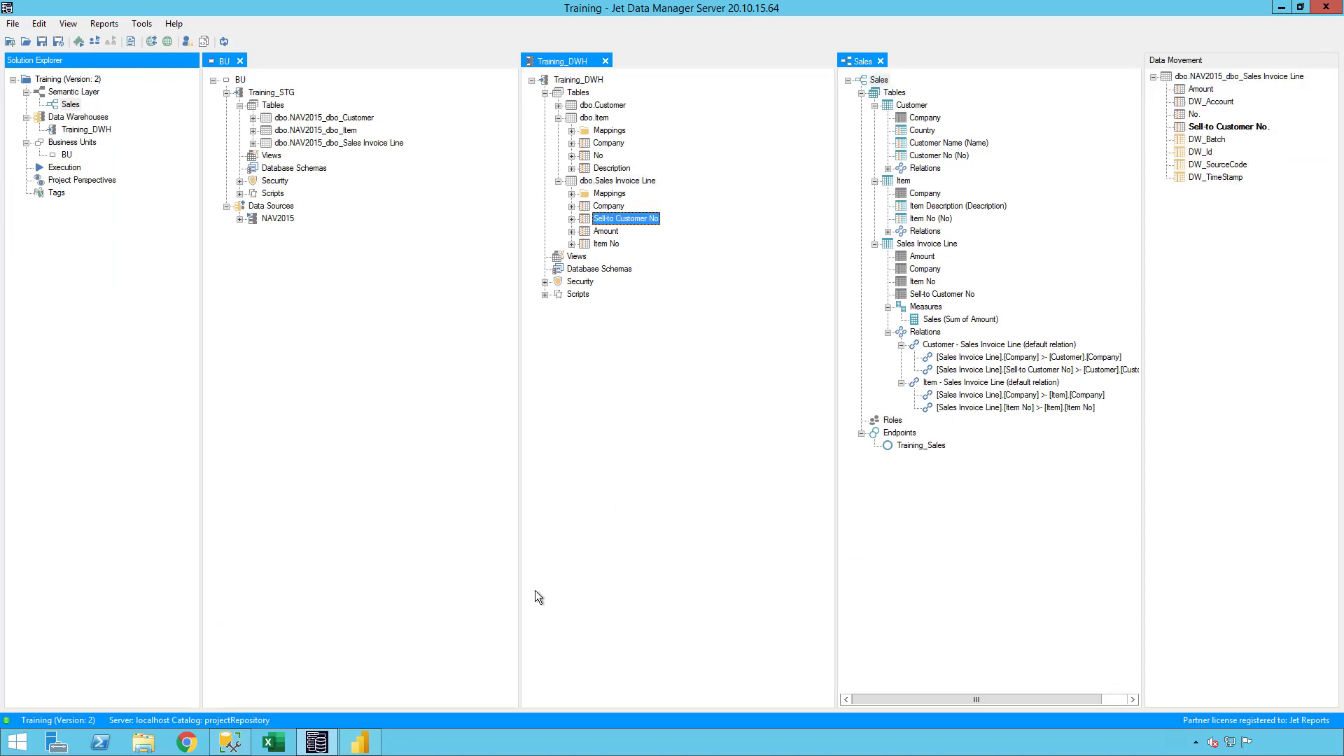